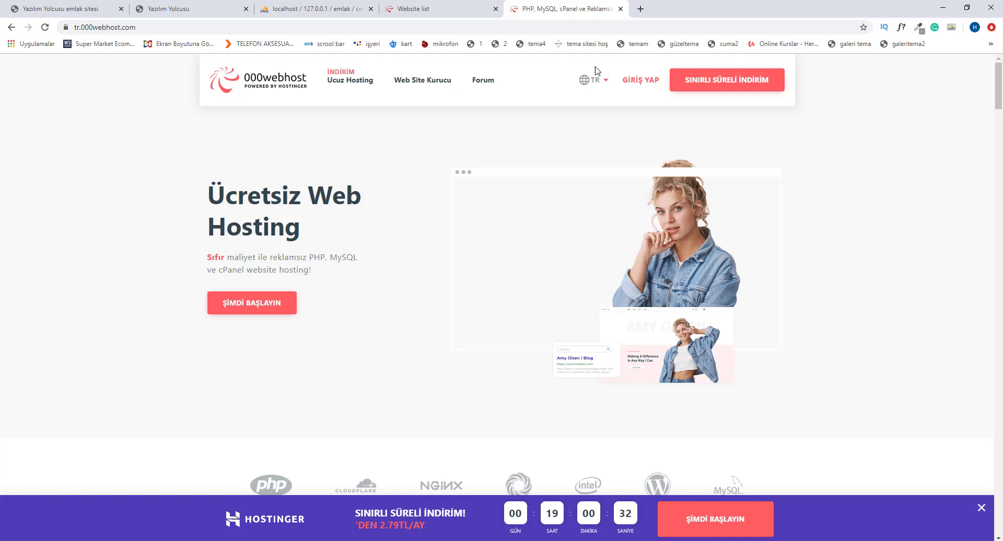
From the hosting account's website list, open the live address of emlaksitesiyazilimyolcusu and look over its default page
left_click(464, 7)
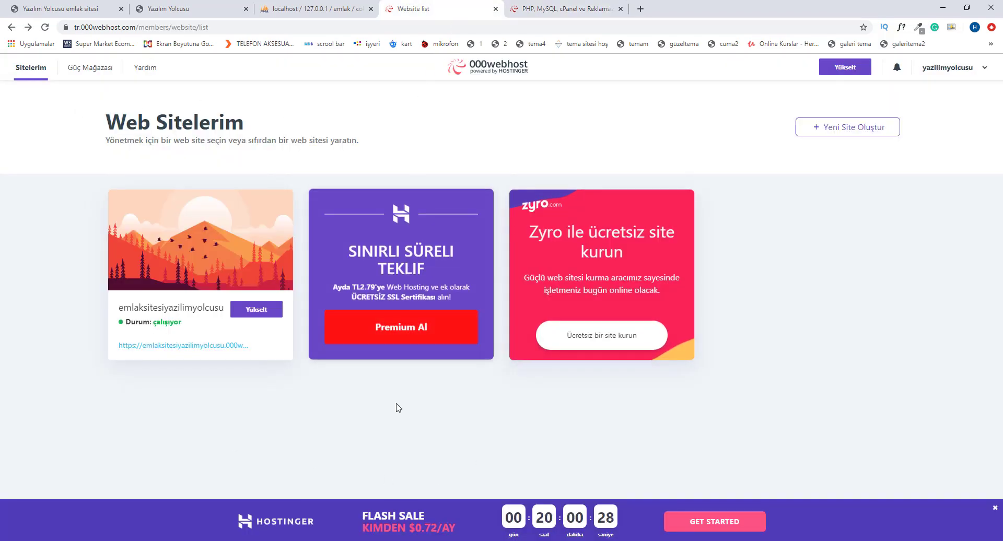
mouse_move(134, 309)
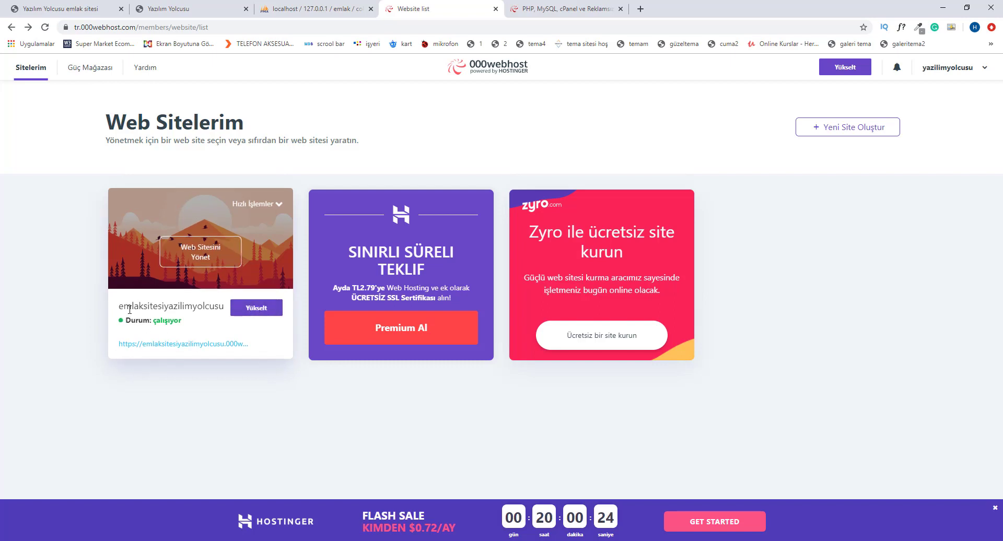
double_click(130, 306)
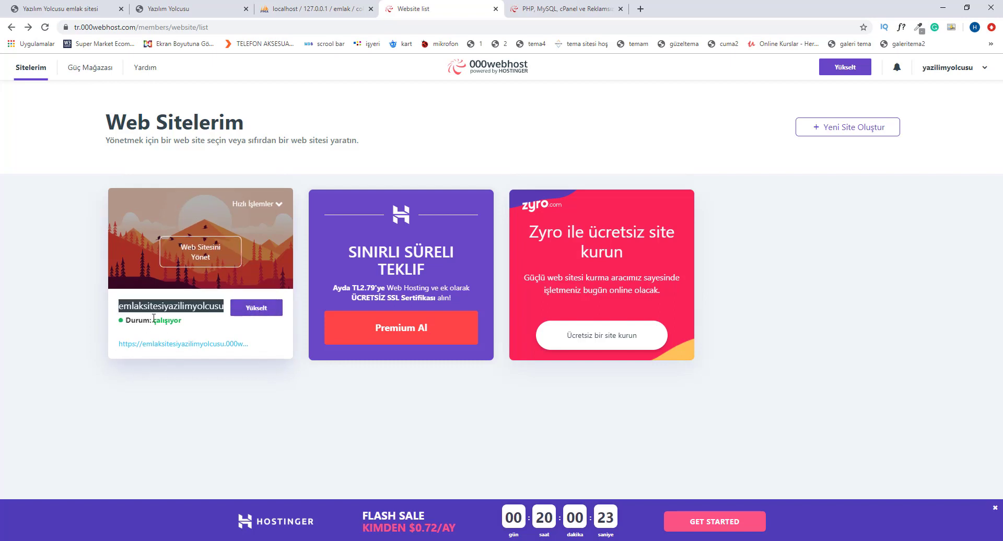
left_click(169, 351)
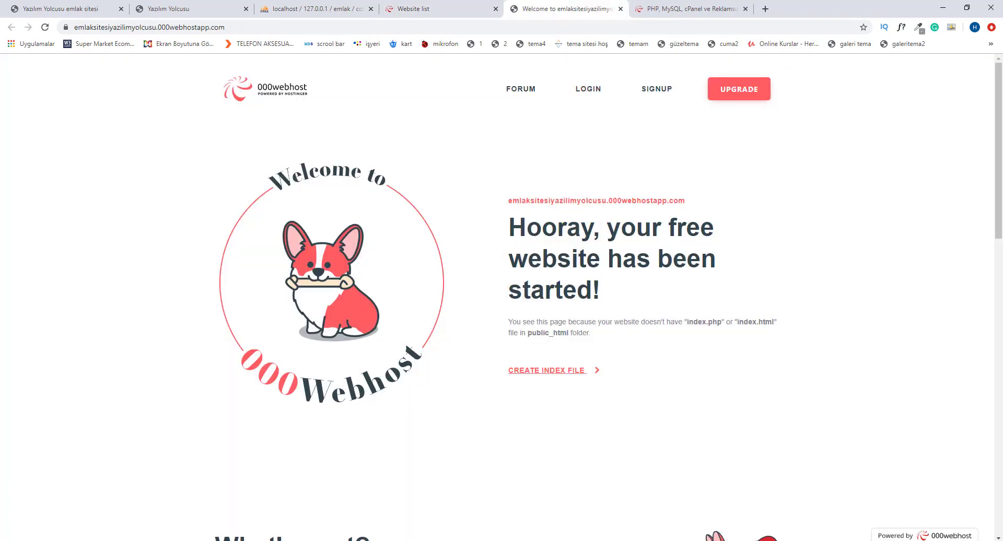
scroll(533, 190, "down", 3)
scroll(566, 246, "up", 3)
Switch to the local phpMyAdmin and export the emlak database with the quick method in SQL format
left_click(446, 5)
left_click(316, 8)
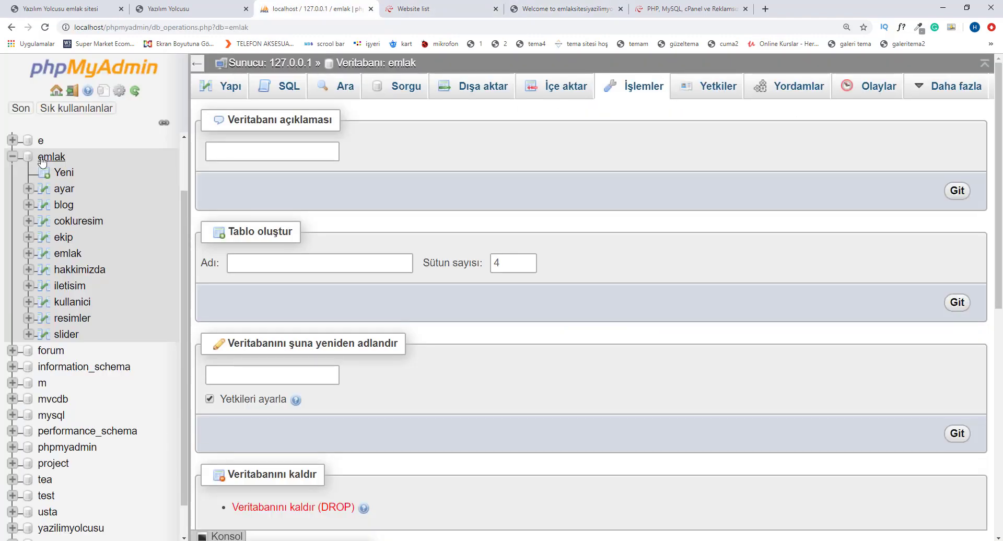
left_click(43, 159)
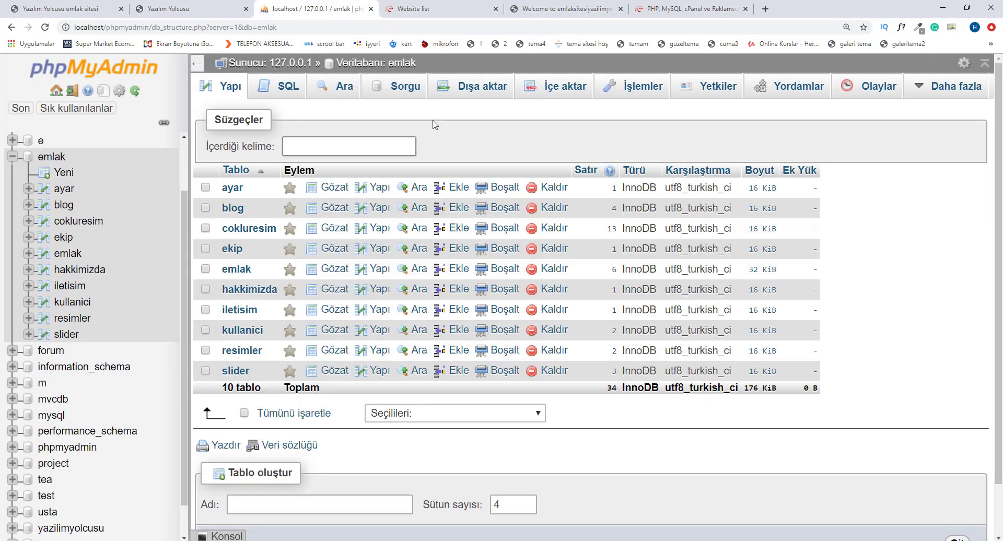
left_click(458, 85)
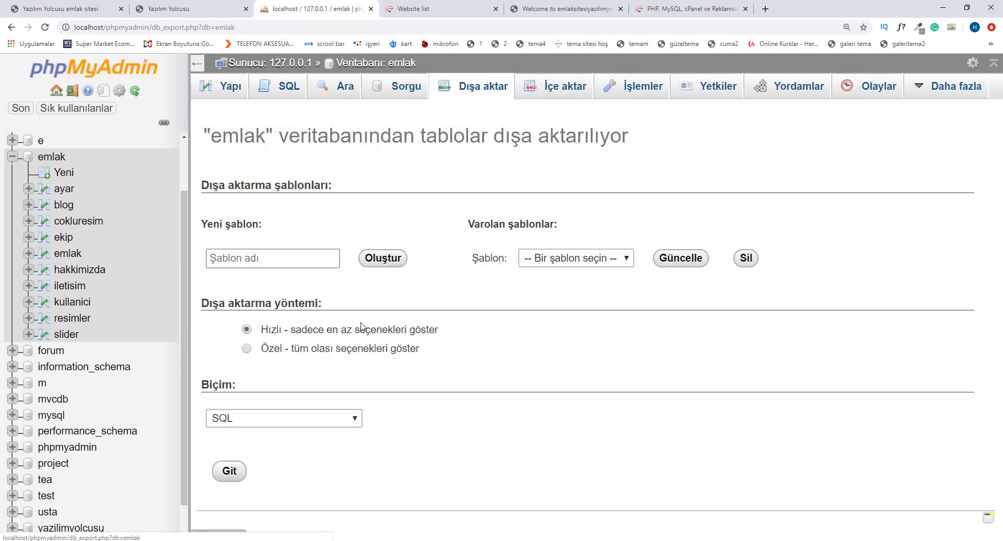
left_click(233, 473)
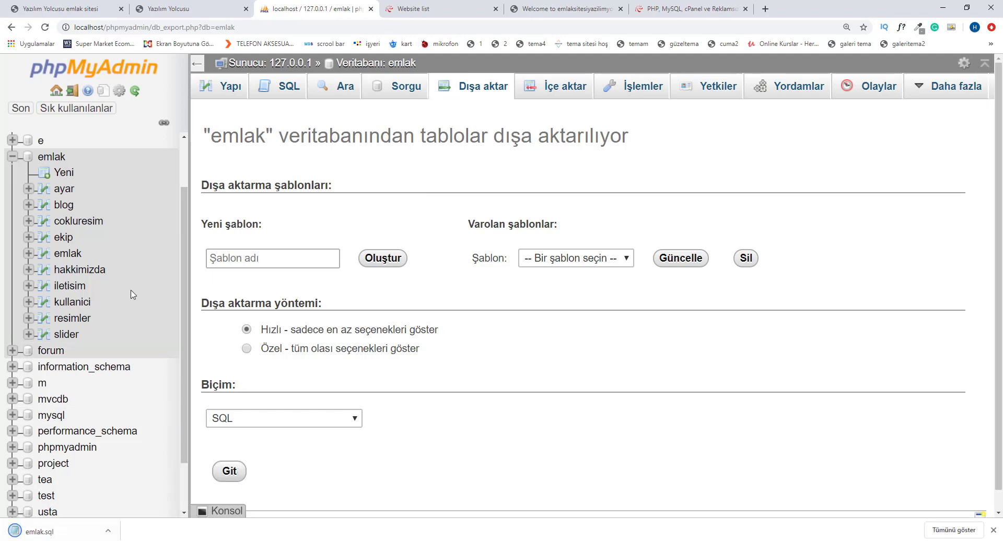
Return to the 000webhost site list, manage the emlaksitesiyazilimyolcusu site and open its database manager
left_click(403, 5)
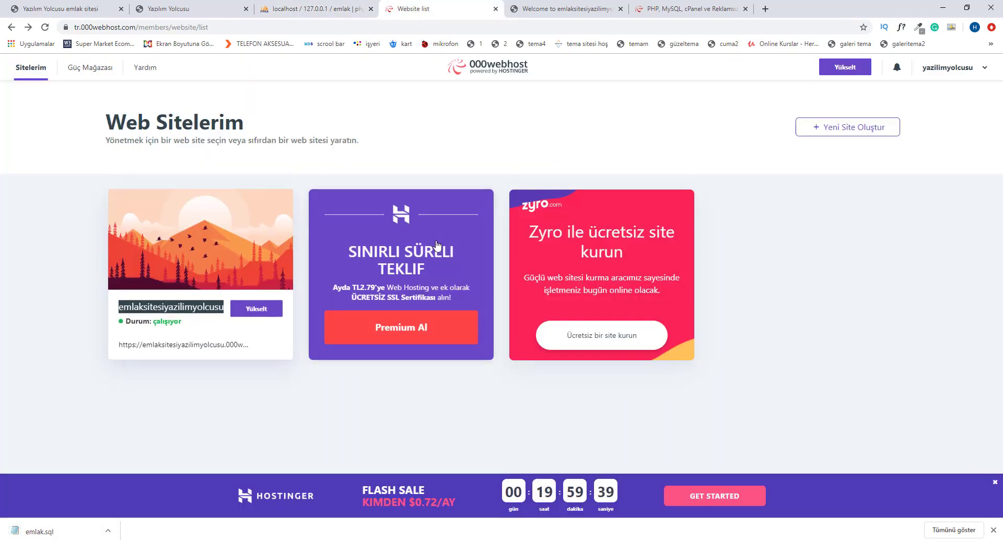
mouse_move(188, 255)
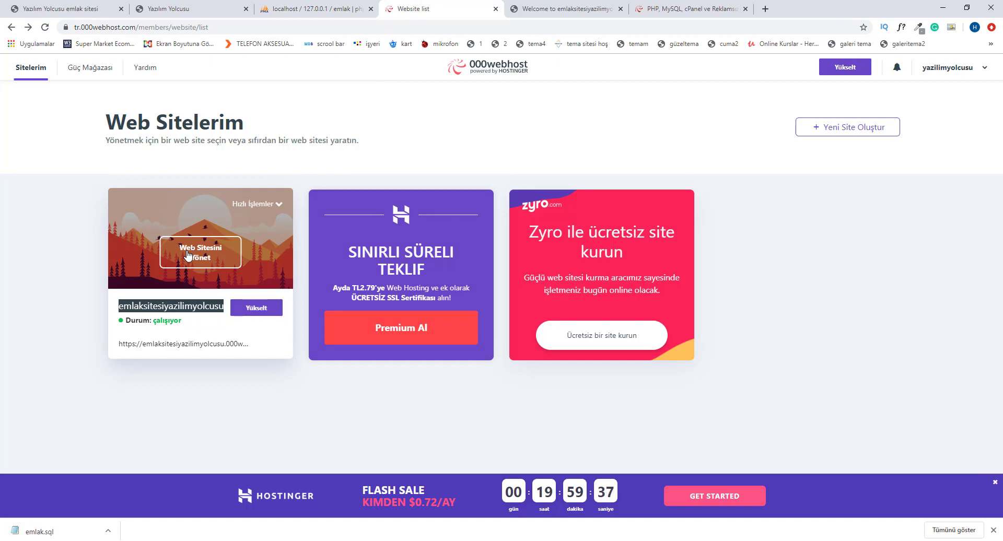
left_click(188, 255)
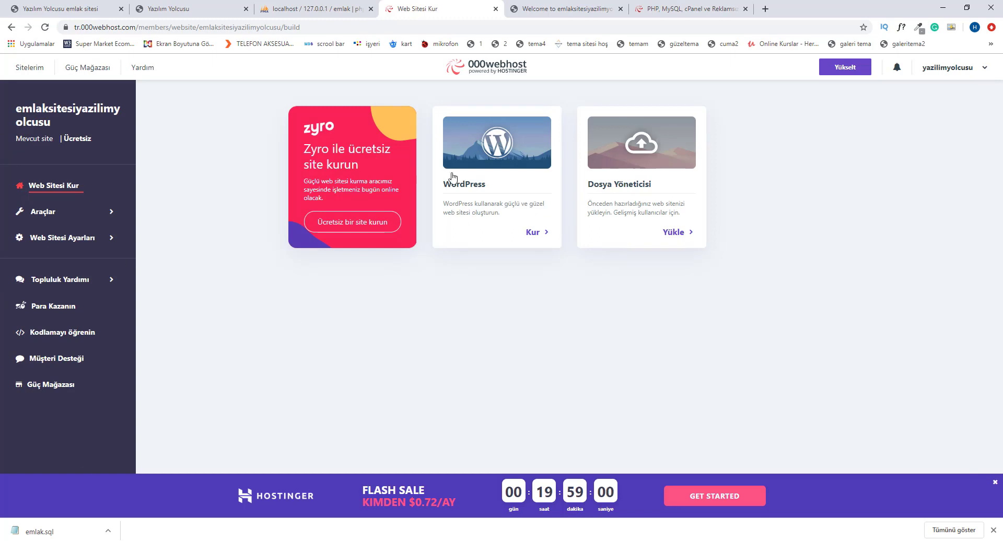
left_click(110, 215)
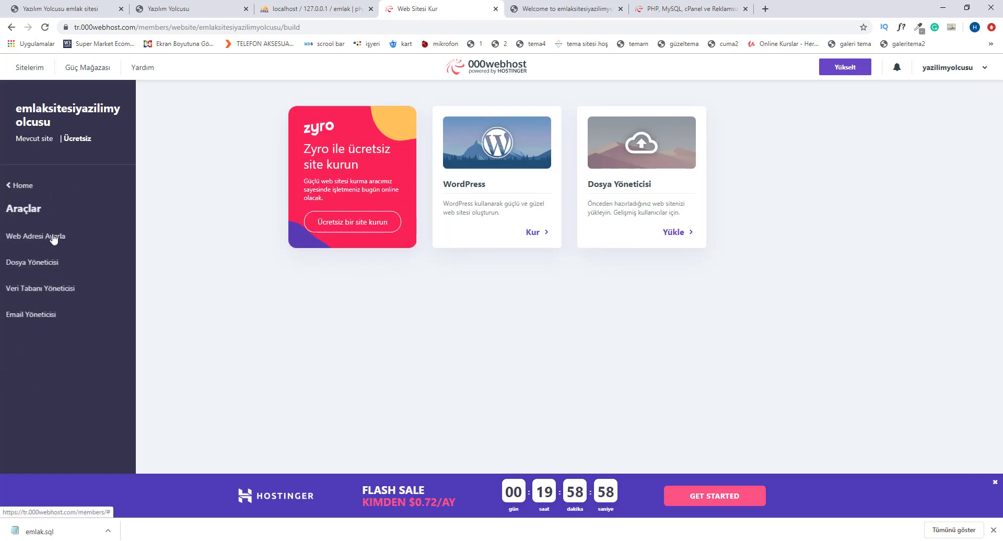
left_click(29, 185)
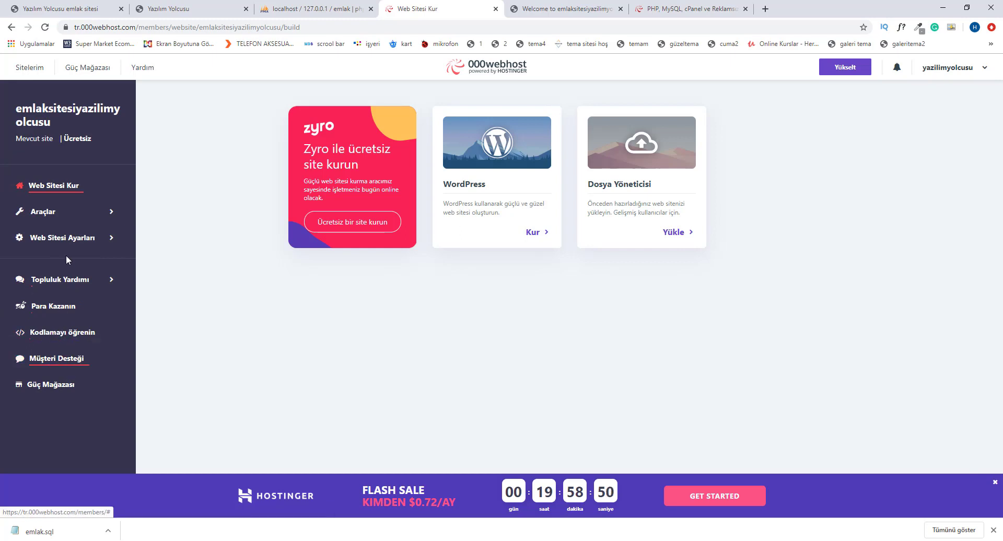
left_click(100, 214)
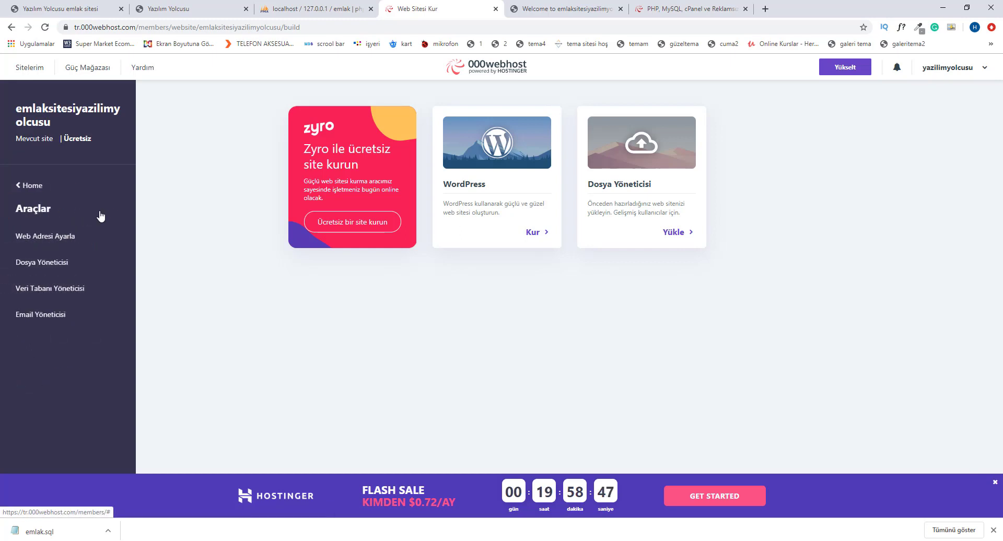
left_click(47, 290)
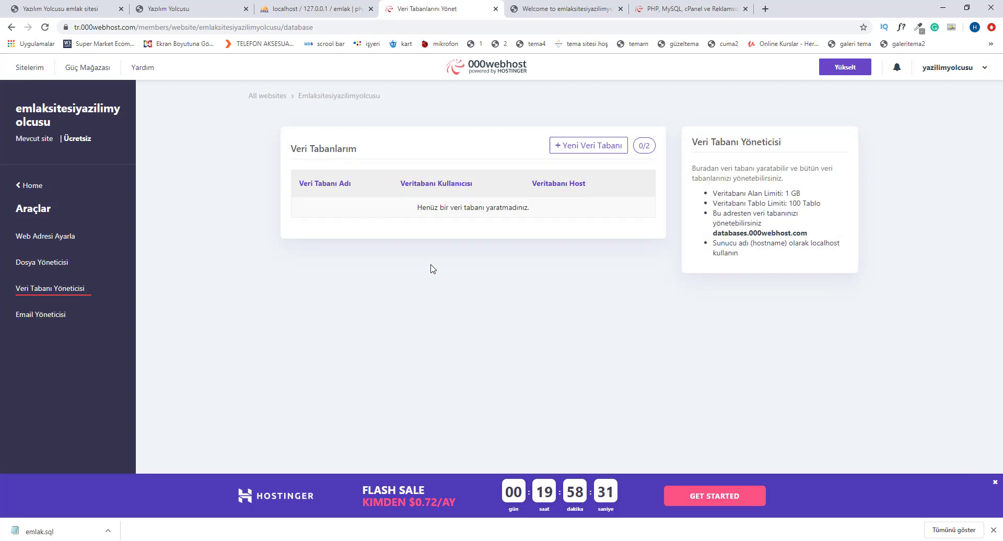
left_click(577, 147)
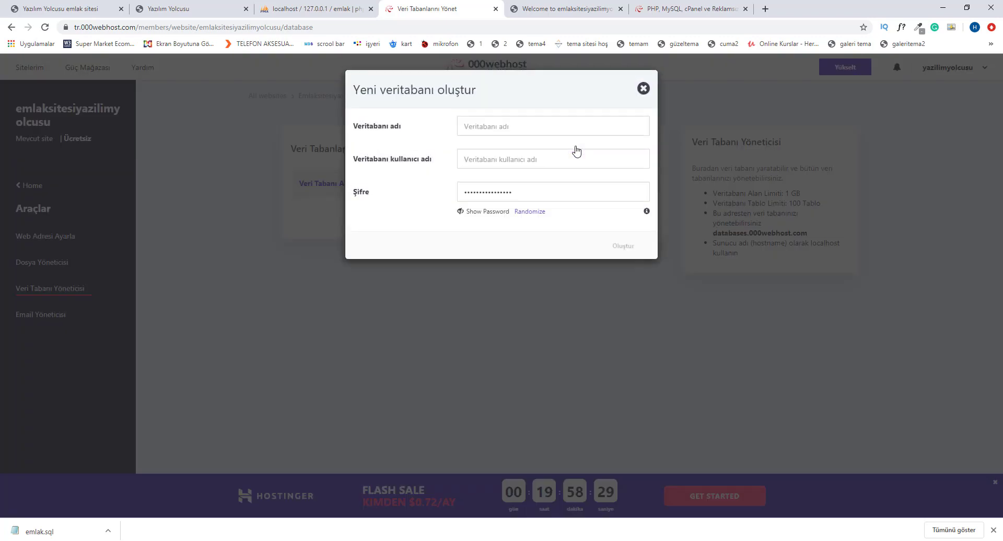
left_click(479, 124)
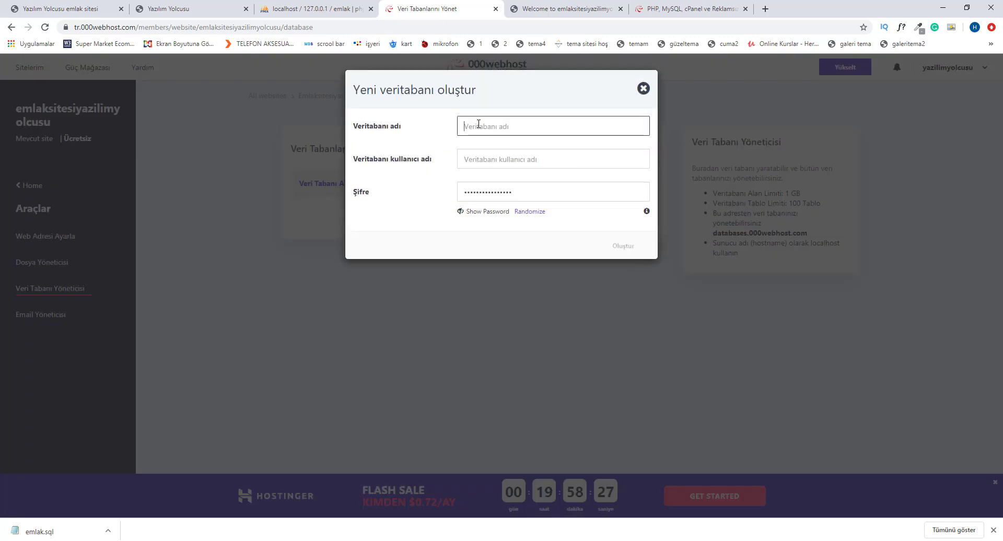
type("emlak")
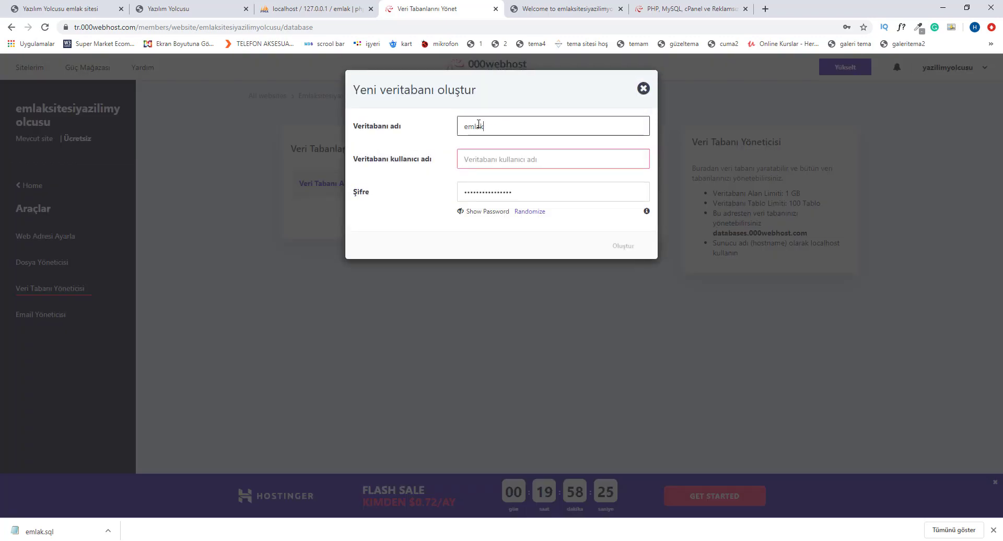
double_click(504, 131)
left_click(481, 155)
type("e")
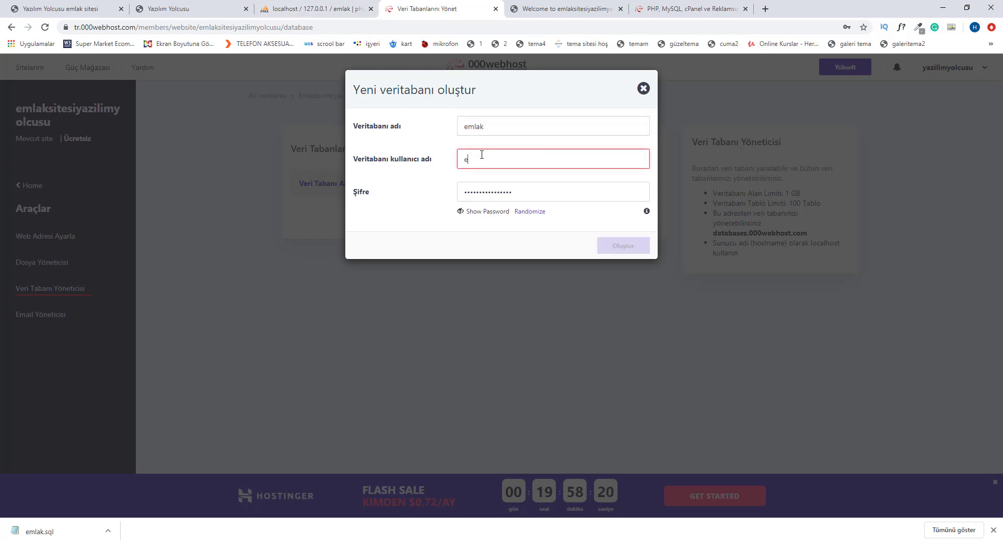
key("BackSpace")
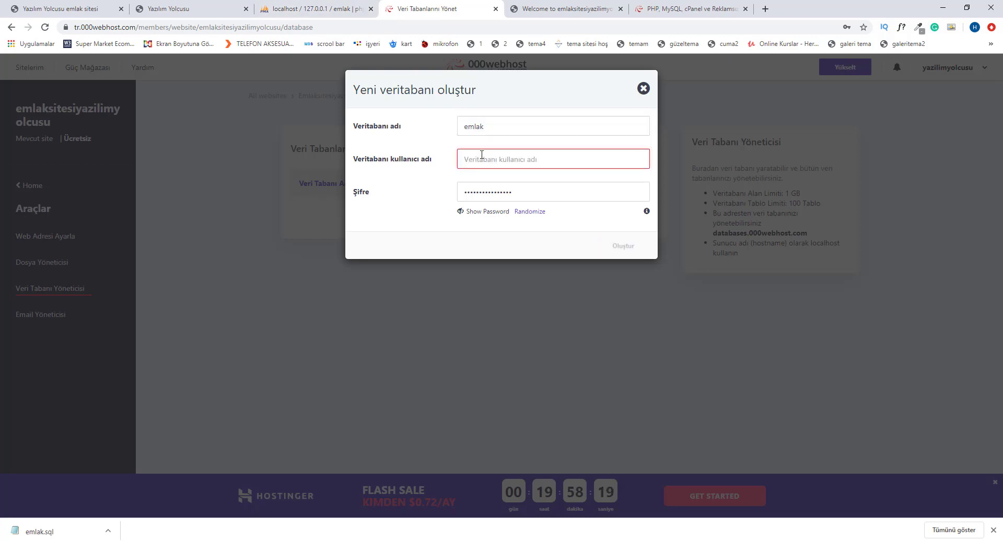
type("emla")
key("BackSpace")
key("BackSpace")
key("BackSpace")
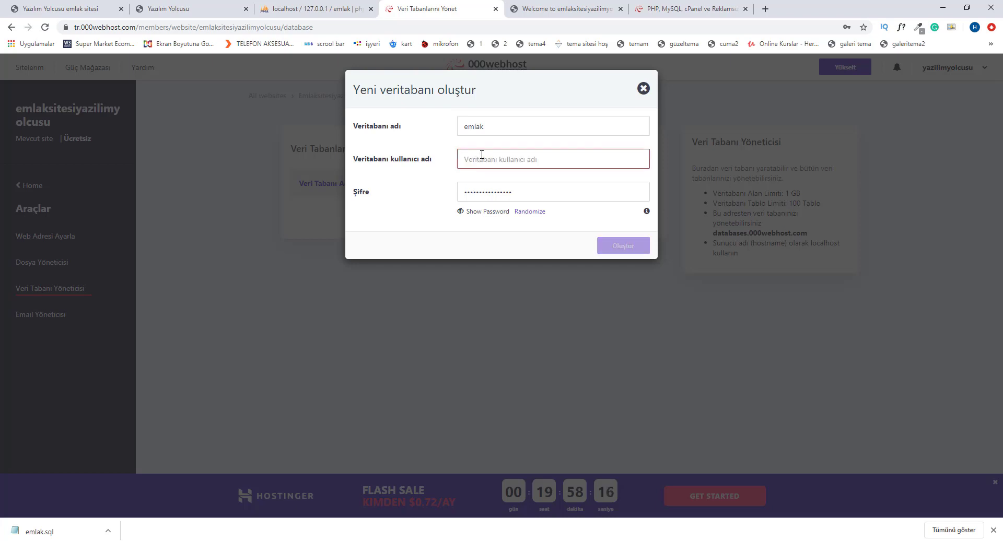
type("yazilimyolcusu")
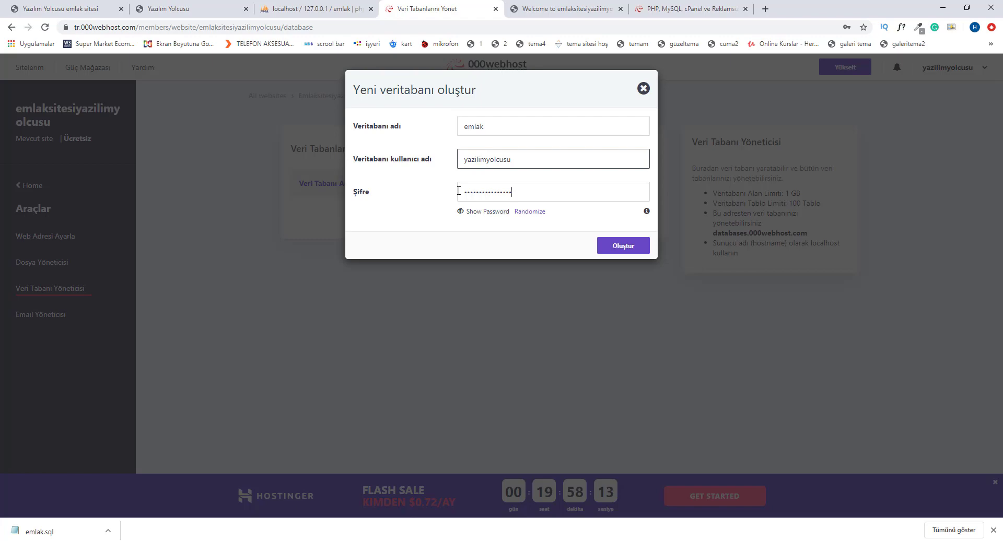
left_click(211, 206)
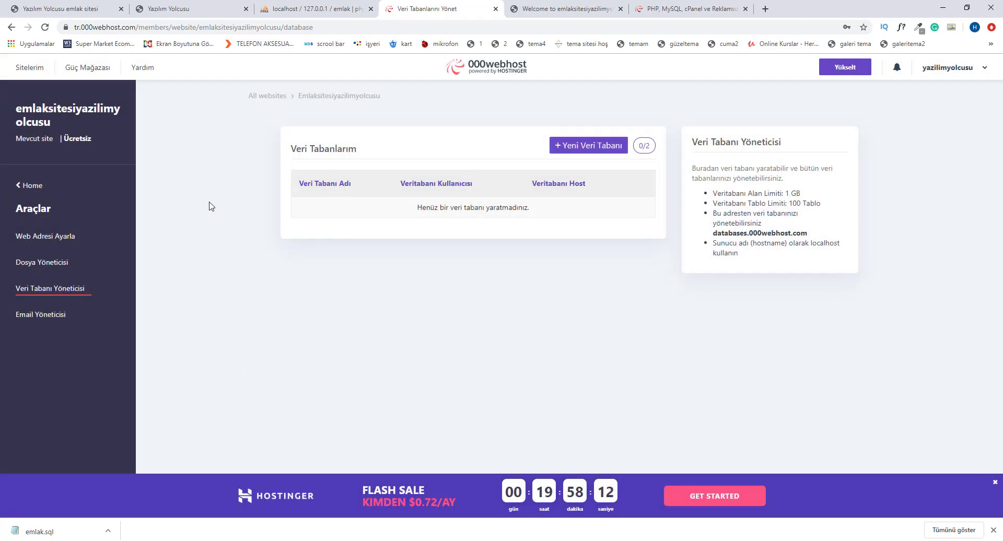
Create a new database named emlak with the database user yazilimyolcusu and a randomly generated password
left_click(608, 153)
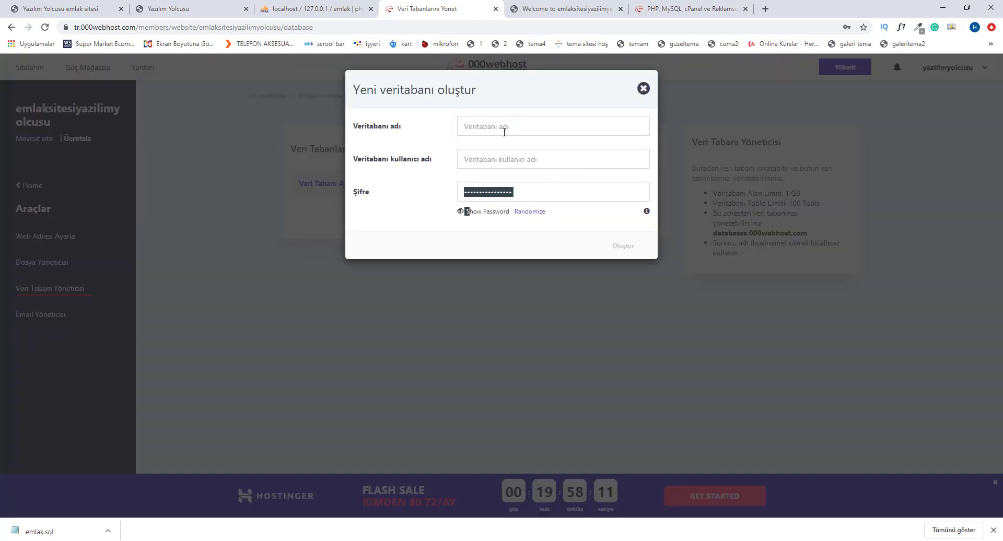
left_click(496, 134)
type("emlak")
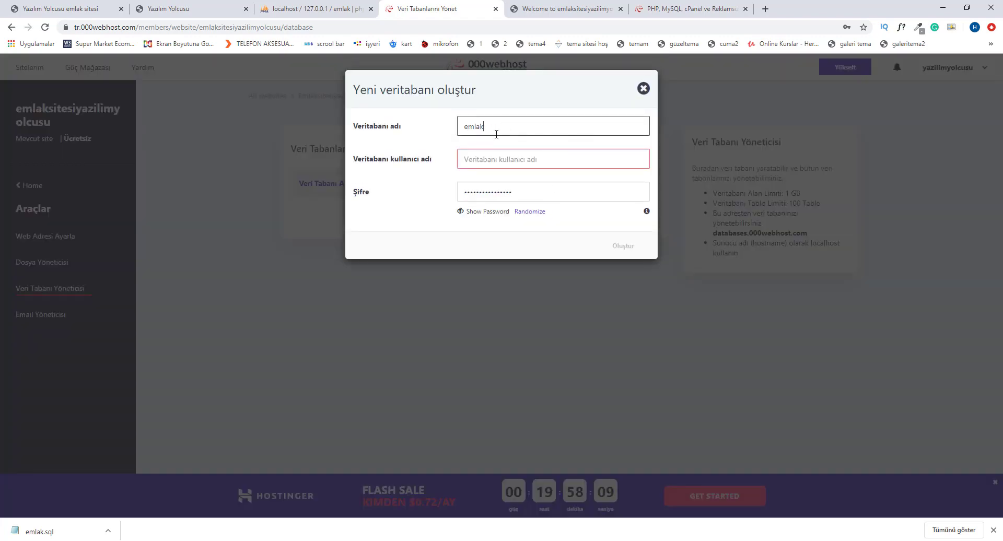
left_click(514, 151)
type("yazil")
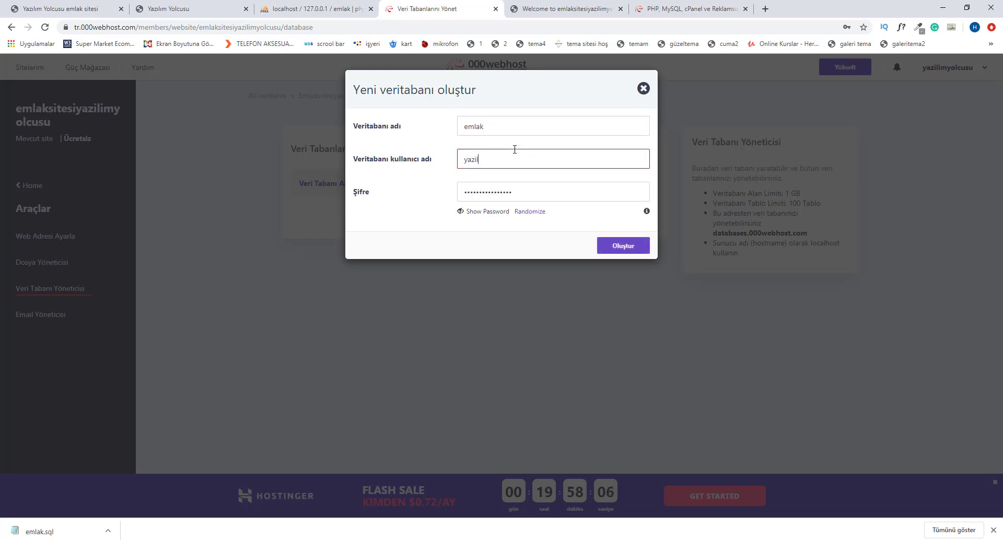
left_click(537, 225)
left_click(531, 212)
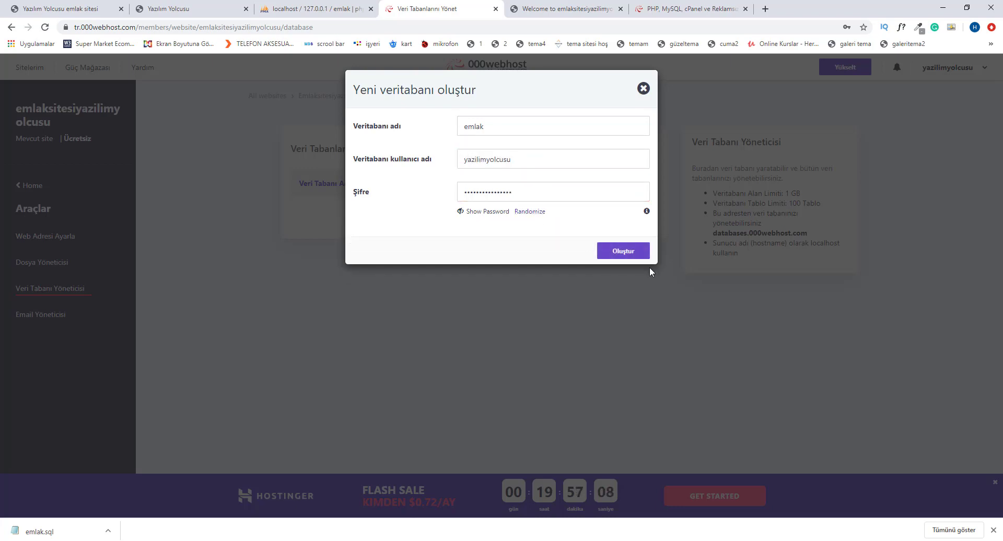
left_click(625, 252)
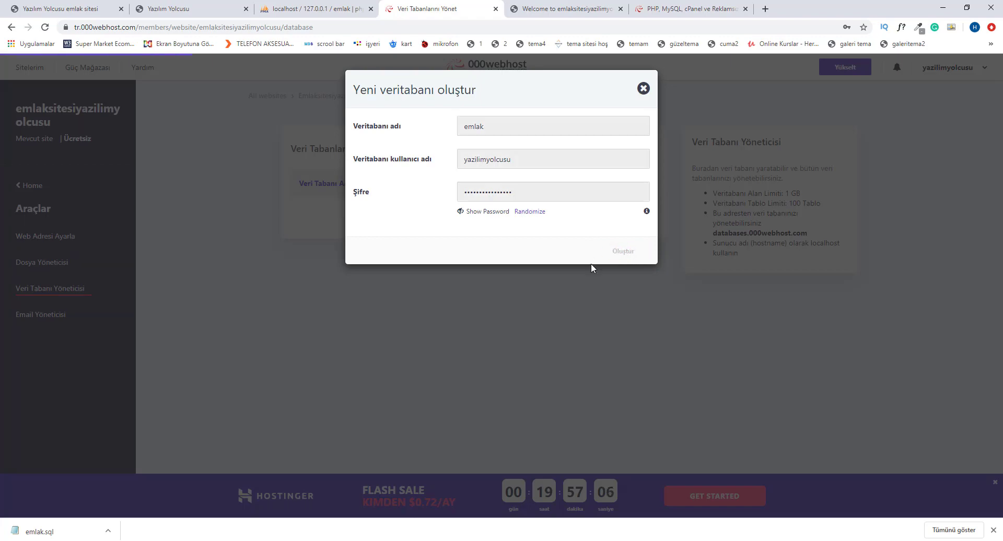
Open the new hosted emlak database in phpMyAdmin and import the emlak.sql file into it in SQL format
left_click(613, 190)
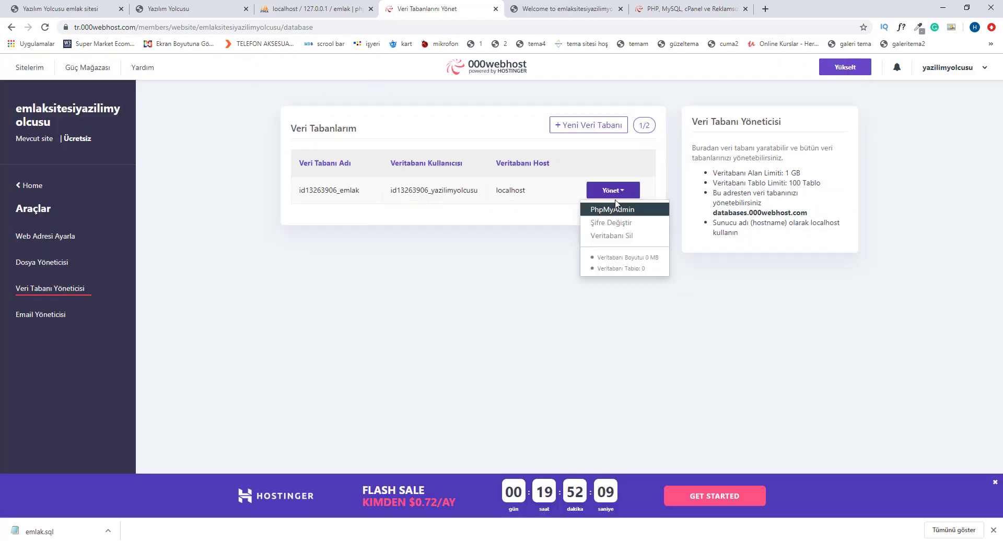
left_click(610, 210)
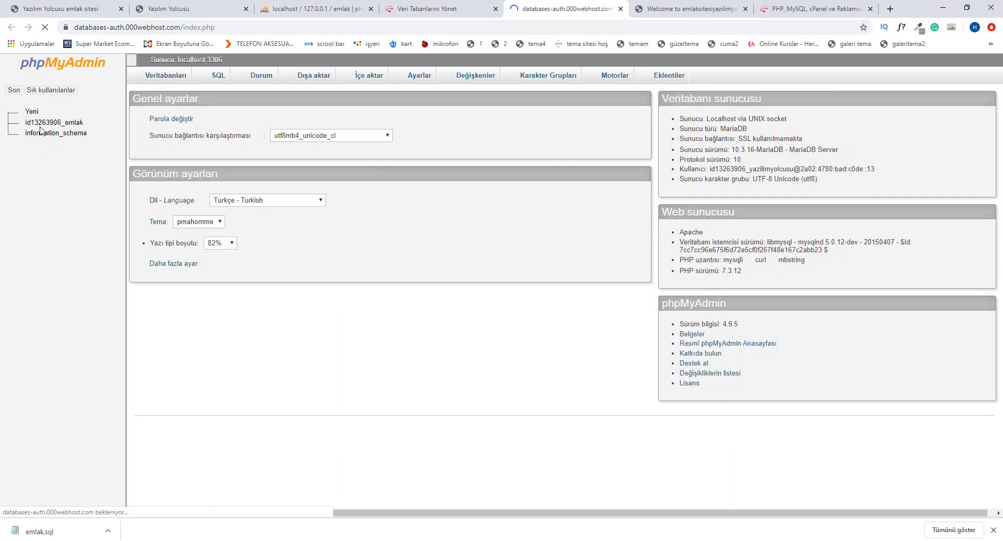
left_click(62, 123)
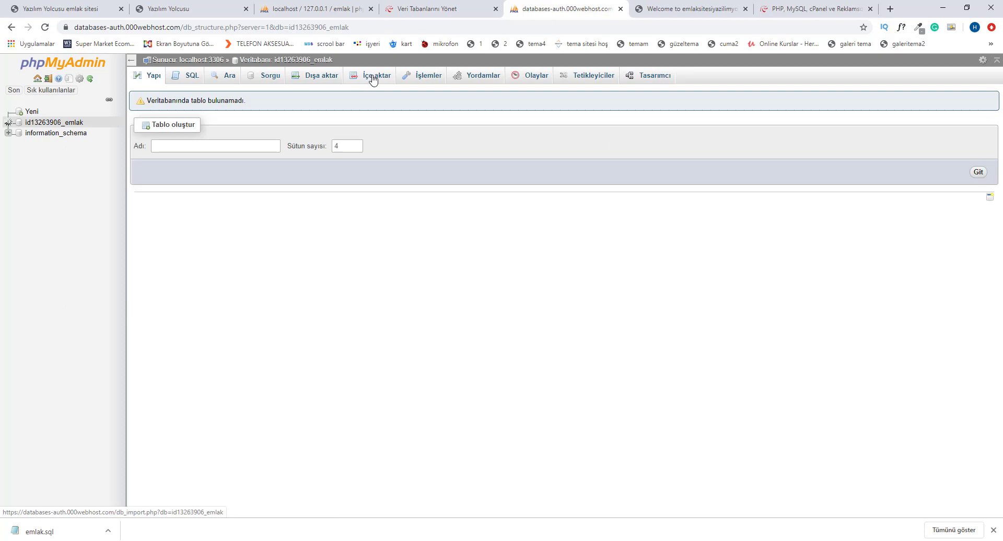
left_click(372, 78)
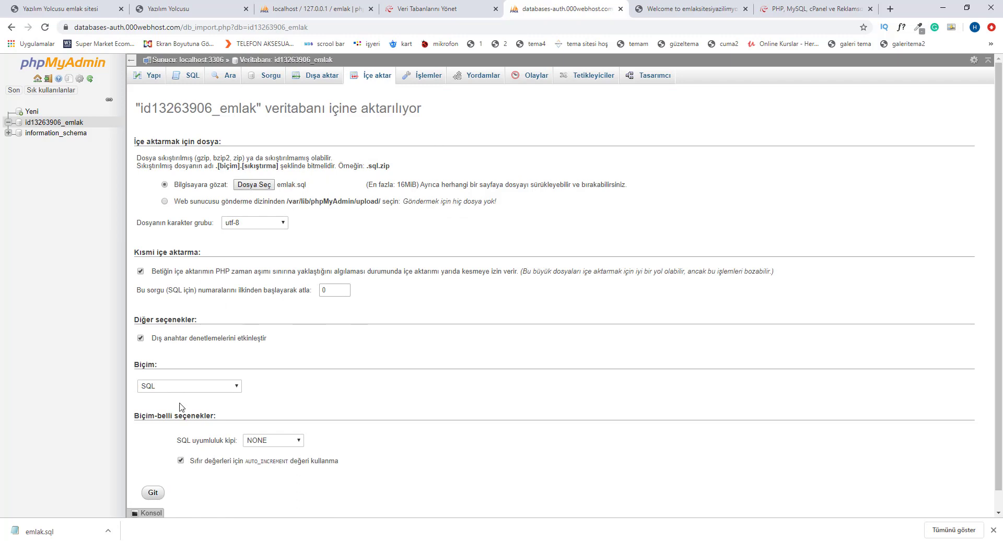
left_click(160, 490)
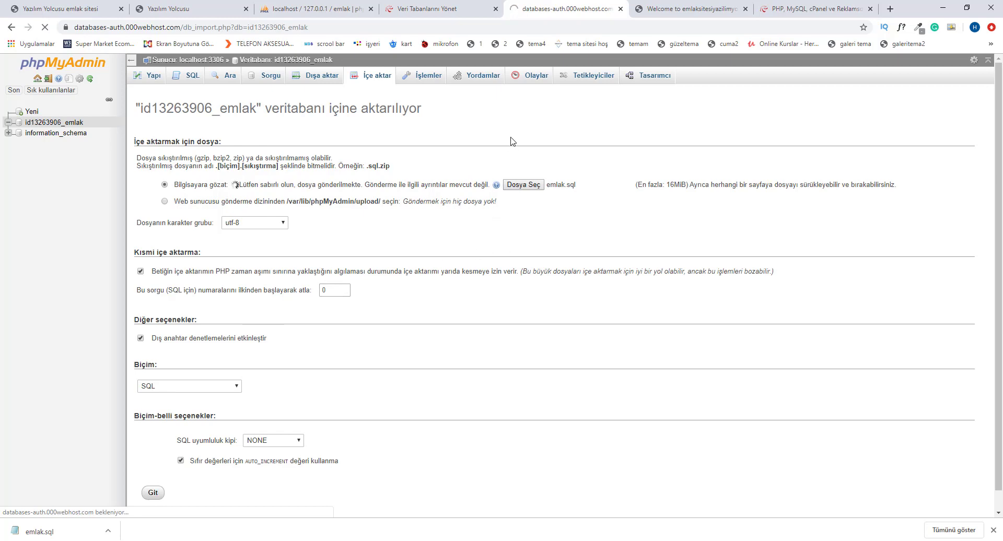
Return to the 000webhost site panel and launch the file manager for the emlaksitesiyazilimyolcusu site
left_click(444, 9)
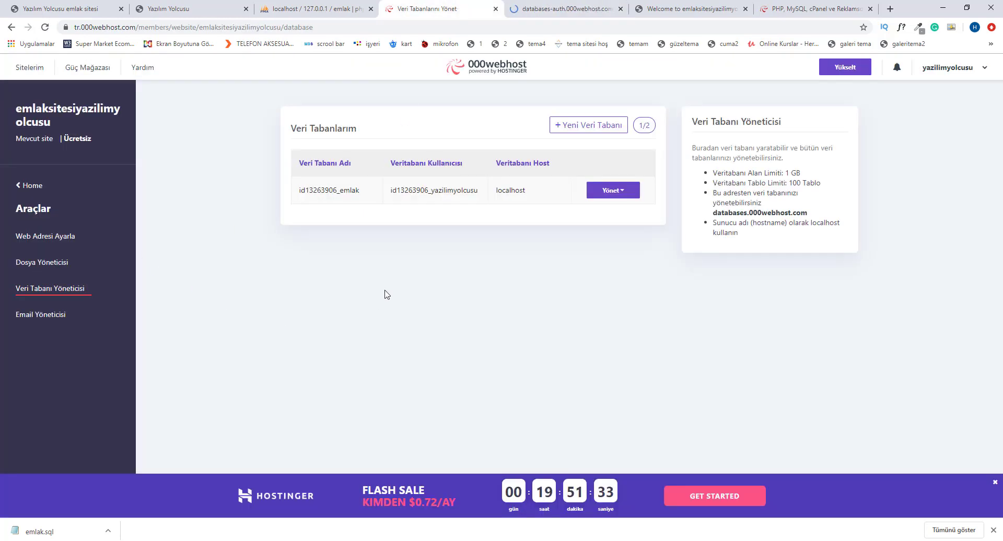
left_click(42, 262)
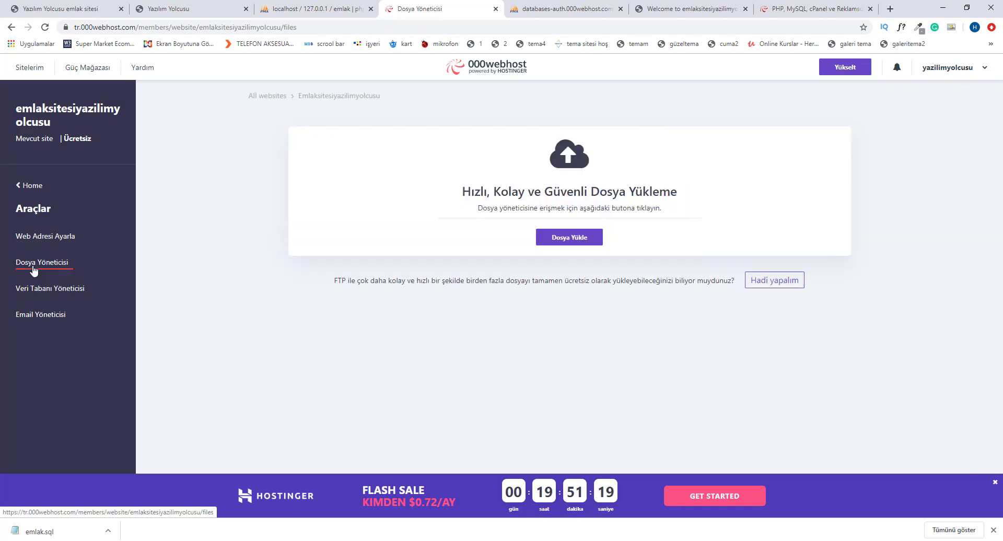
left_click(555, 238)
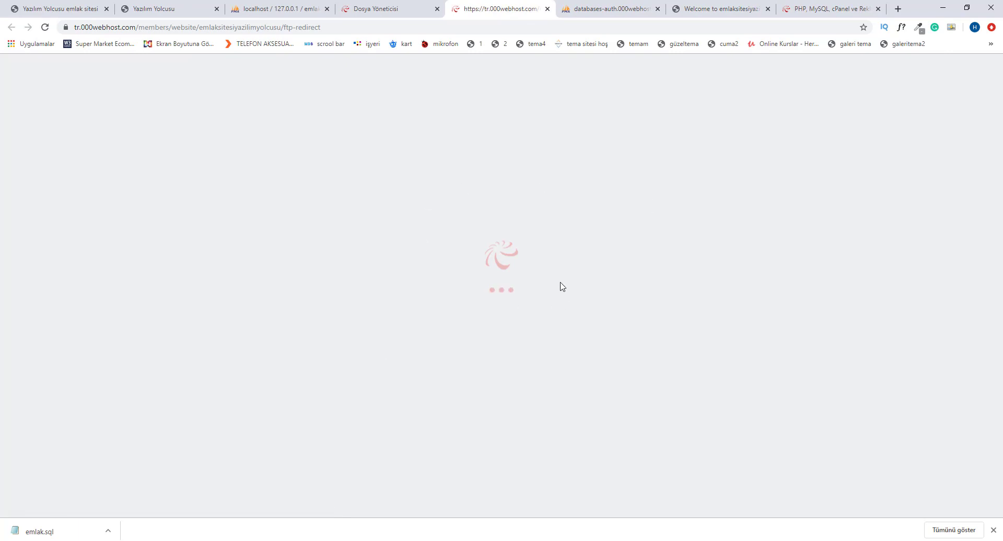
Go back to the hosted phpMyAdmin and browse the imported ayar table in the emlak database
left_click(597, 6)
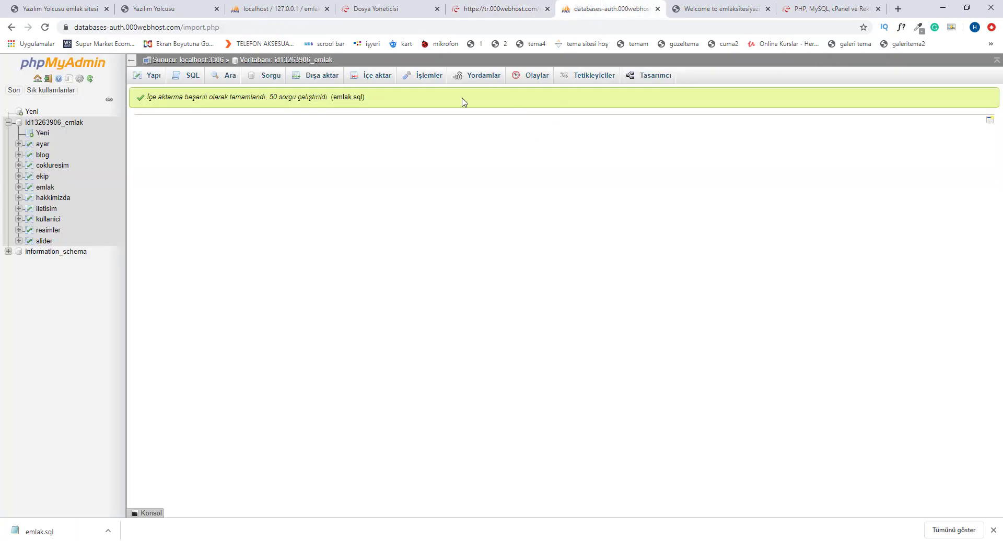
left_click(47, 147)
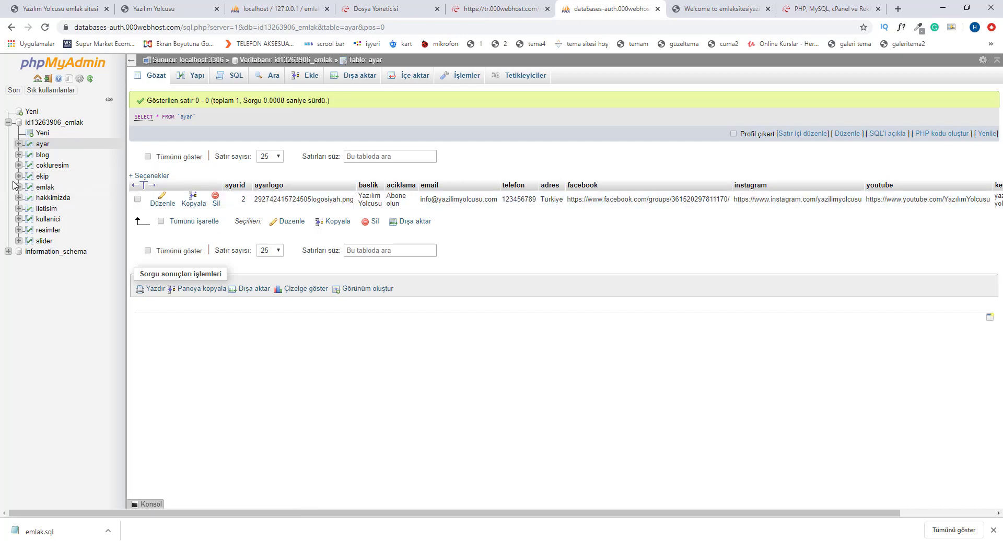
Switch to the 000webhost File Manager and open the public_html folder
key("ctrl+shift+Tab")
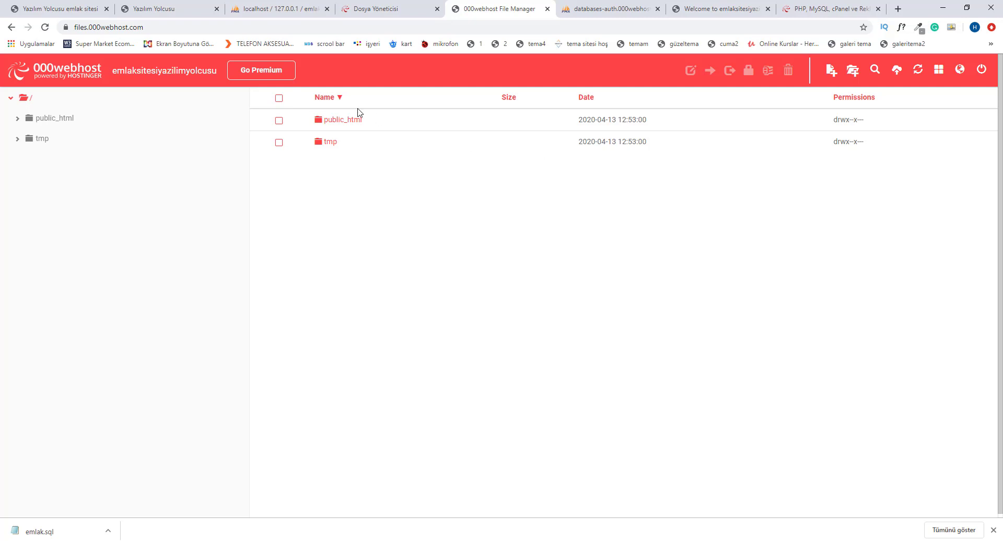
left_click(377, 120)
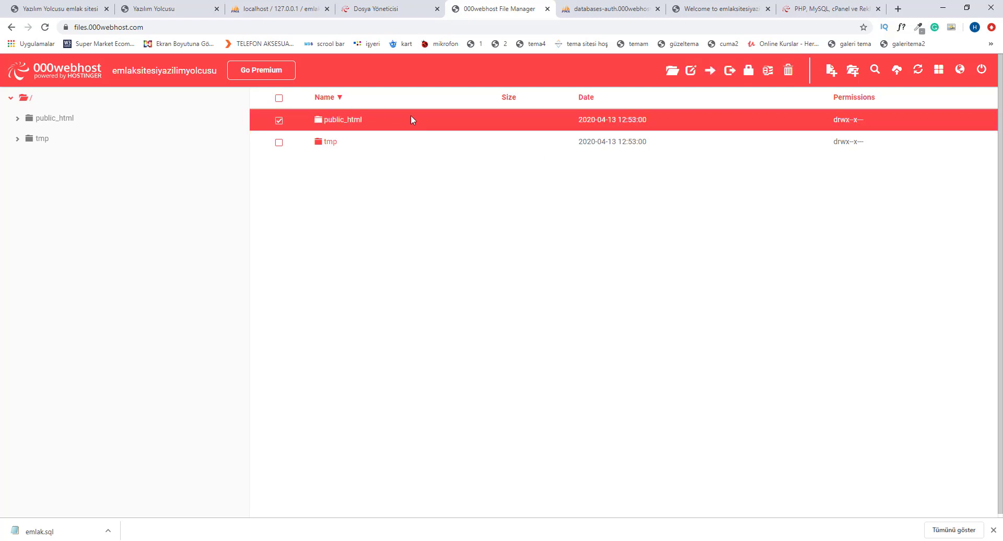
double_click(410, 120)
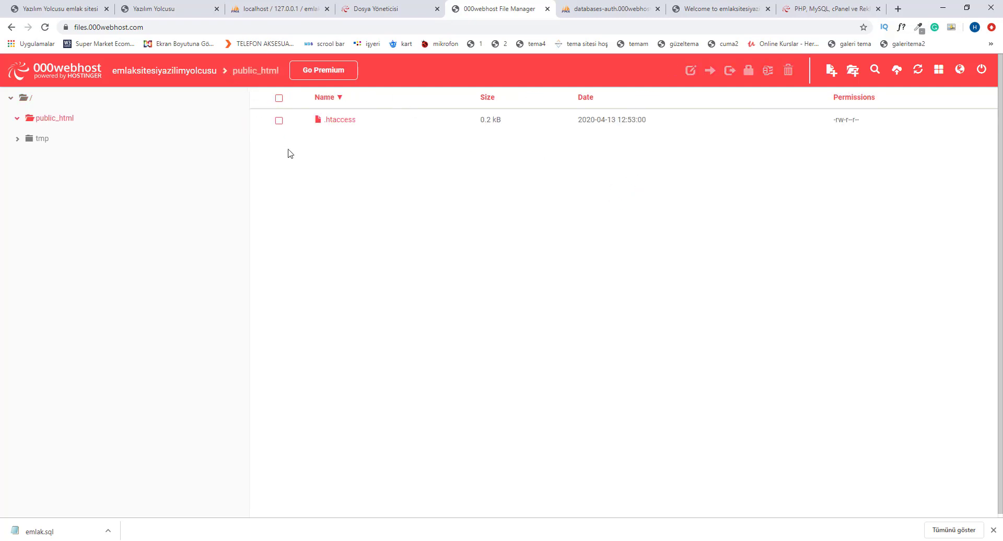
Inspect the contents of the .htaccess file in public_html, close it without saving and delete the file
left_click(404, 126)
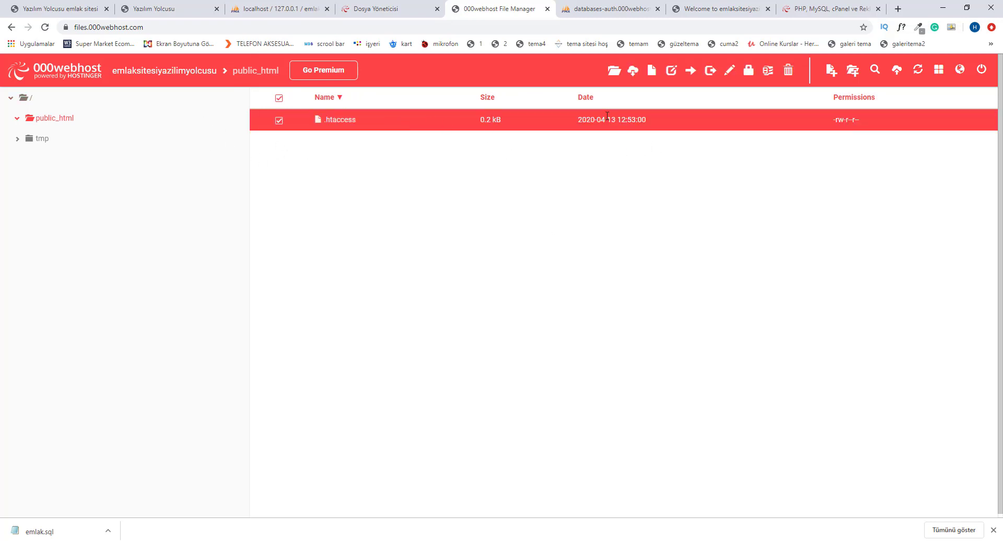
double_click(678, 119)
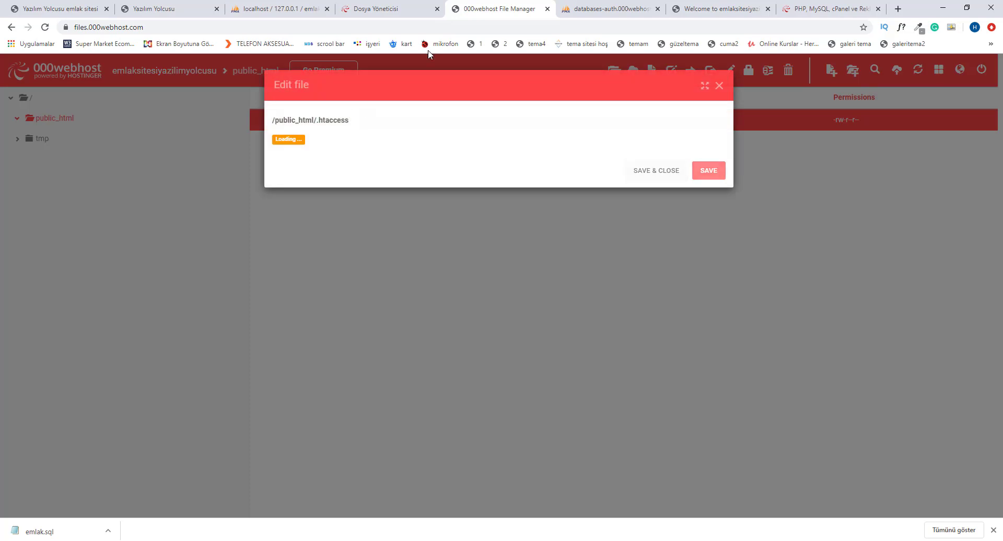
key("ctrl+a")
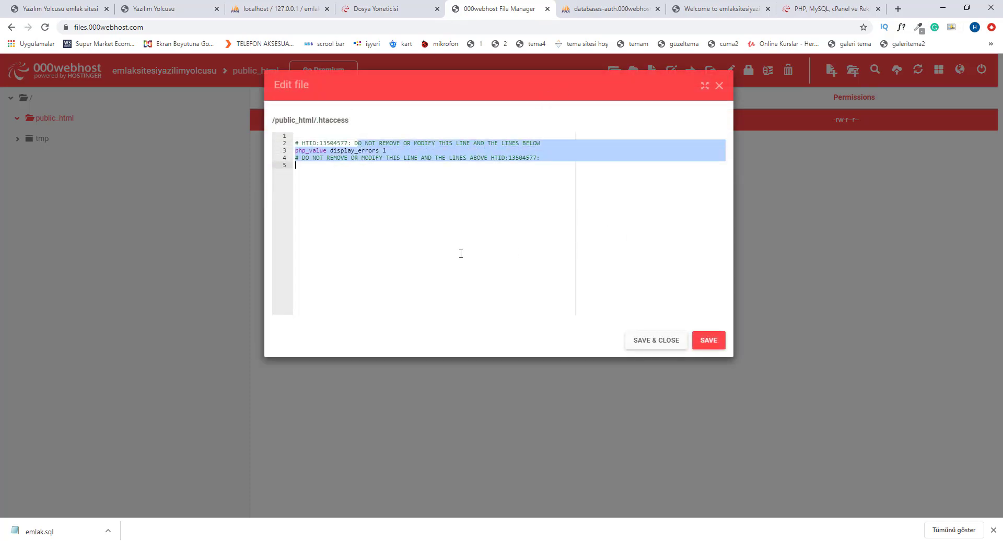
left_click(440, 216)
key("ctrl+a")
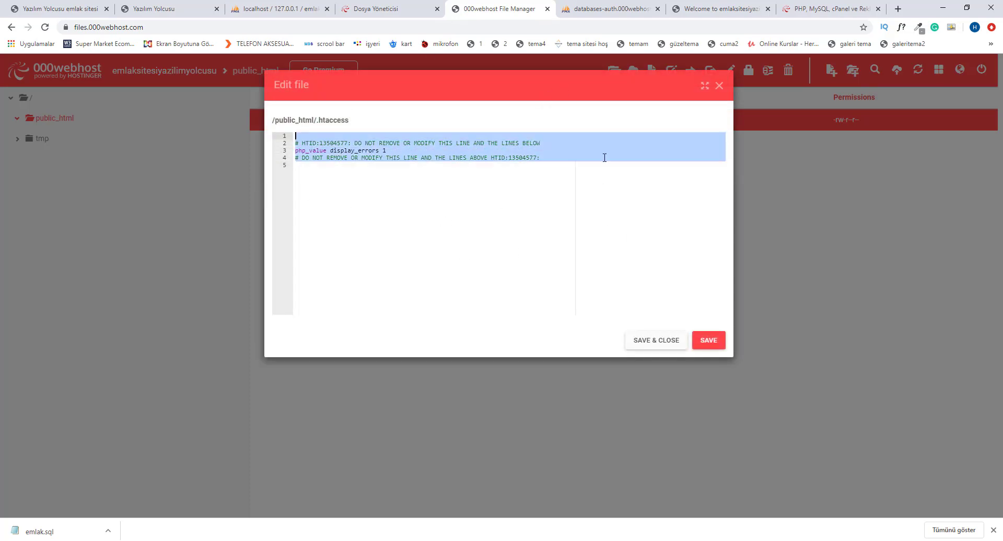
left_click(504, 177)
left_click(719, 88)
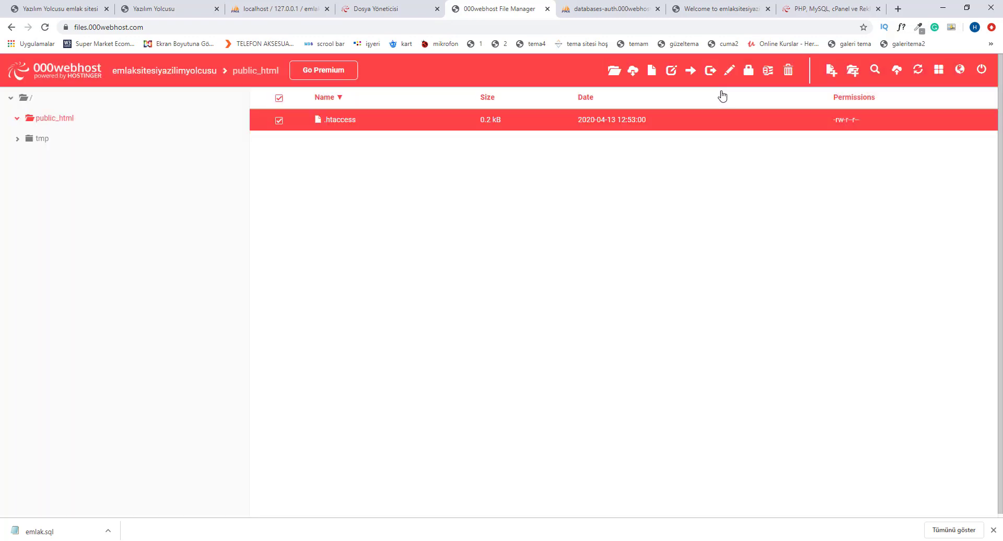
left_click(786, 76)
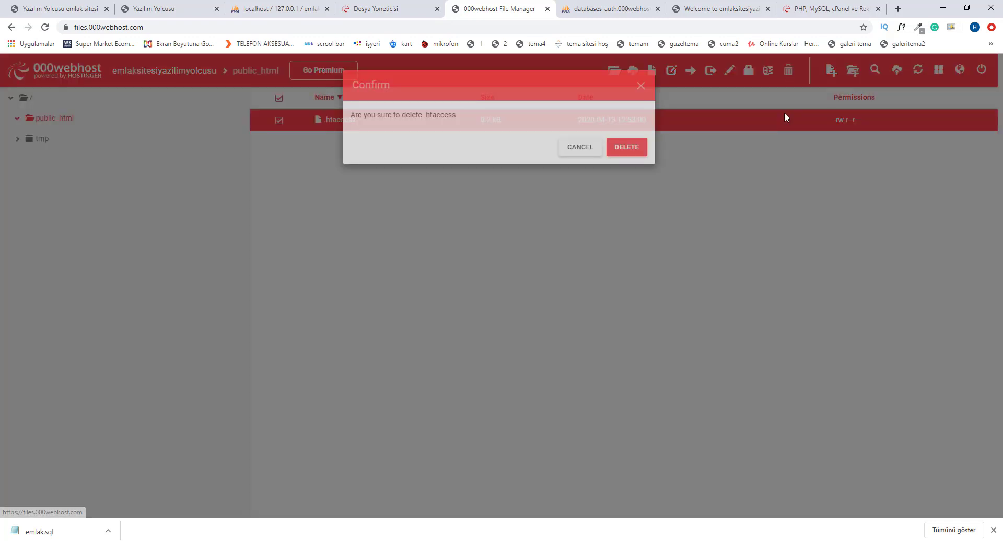
left_click(640, 149)
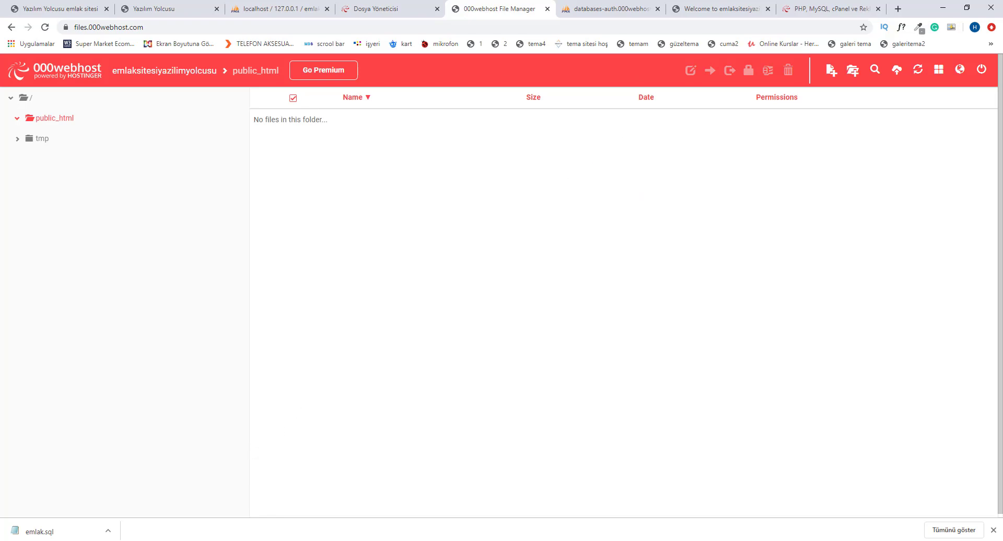
Switch to File Explorer, go to the yazilimyolcusu folder and rename the old emlaksitesi ZIP archive to emlaksitesis
key("alt+Tab")
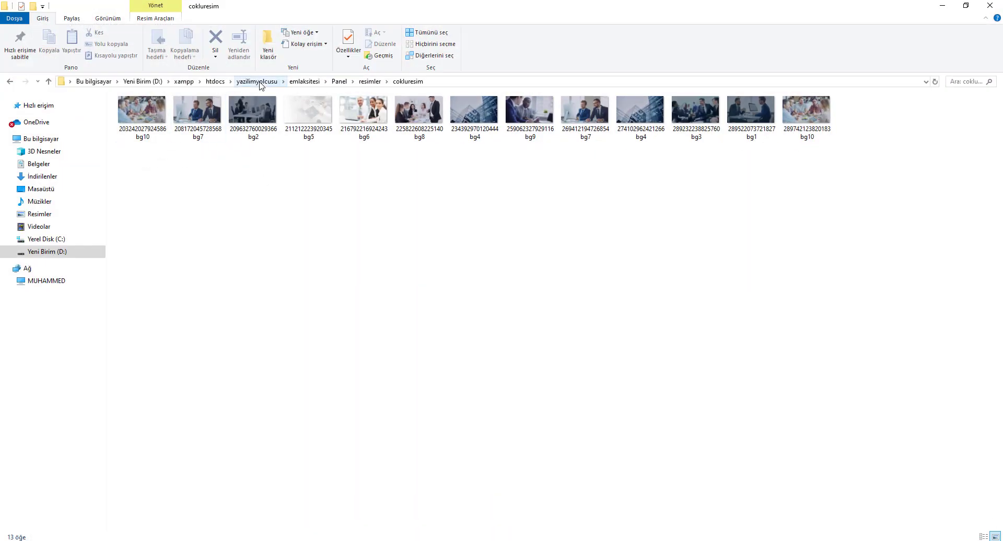
left_click(258, 82)
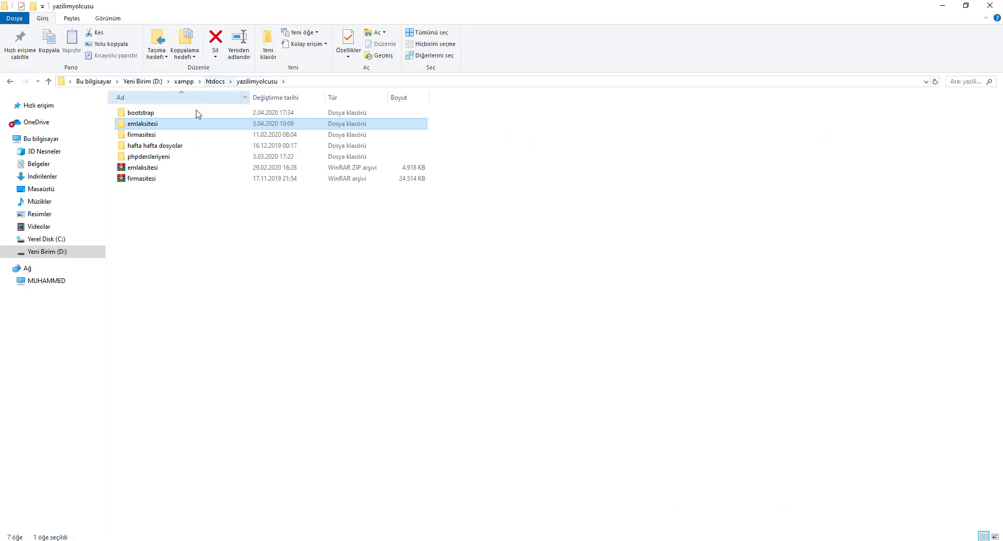
left_click(164, 167)
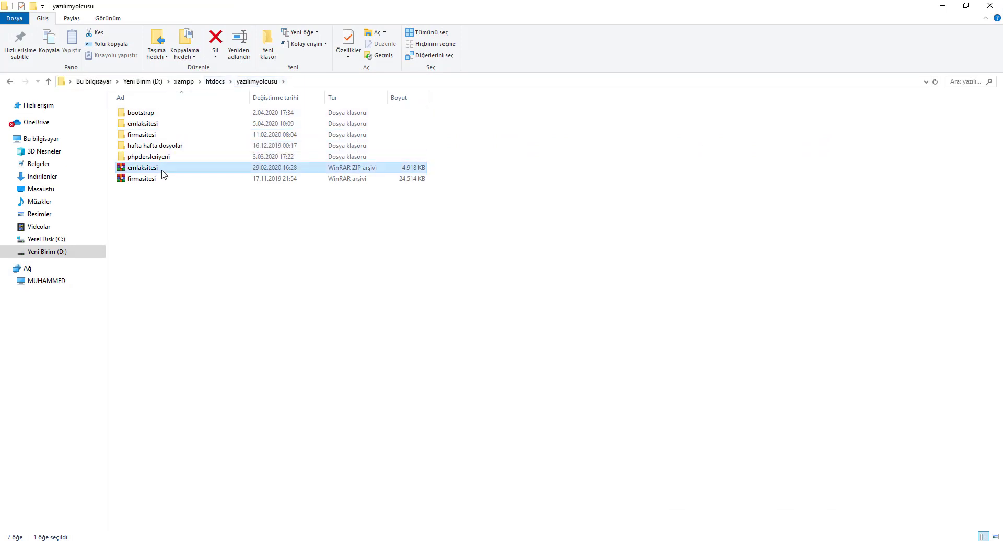
left_click(166, 167)
left_click(166, 167)
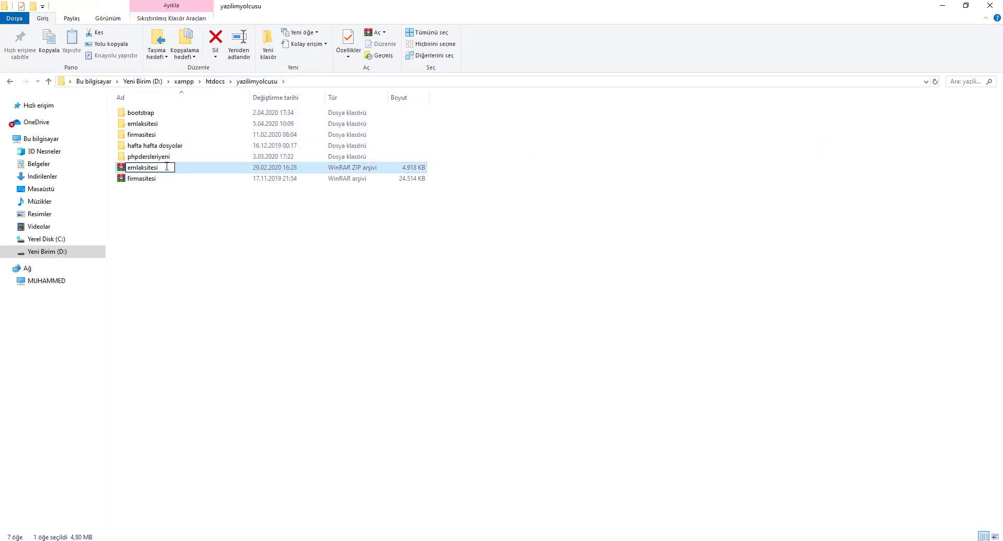
left_click(205, 207)
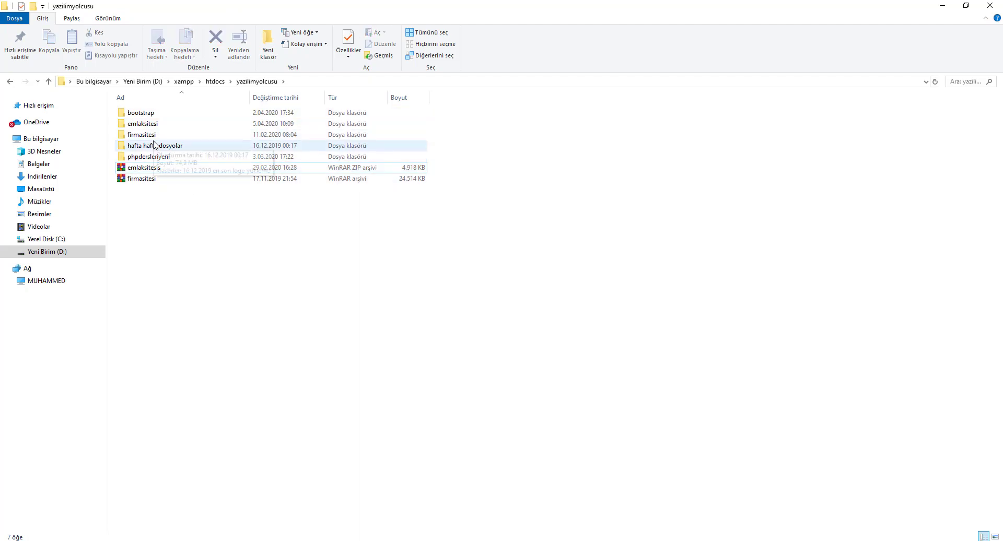
Compress the local emlaksitesi folder with WinRAR into a ZIP archive named emlaksitesi
right_click(157, 123)
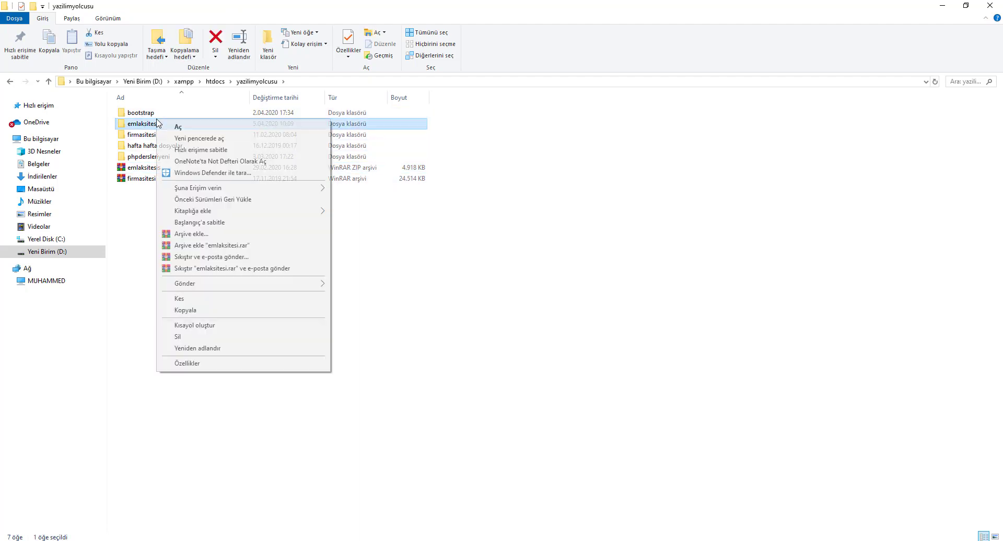
left_click(202, 234)
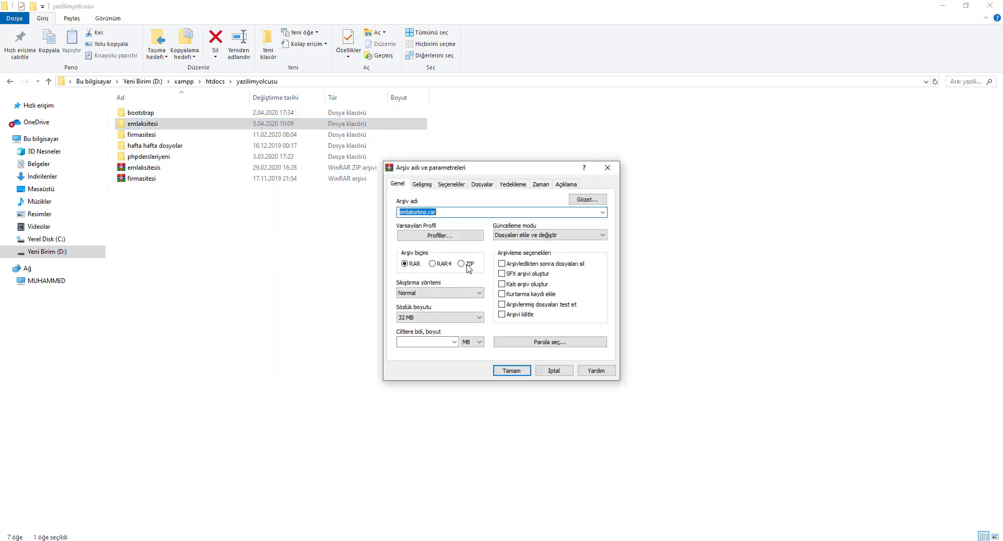
left_click(468, 265)
left_click(508, 373)
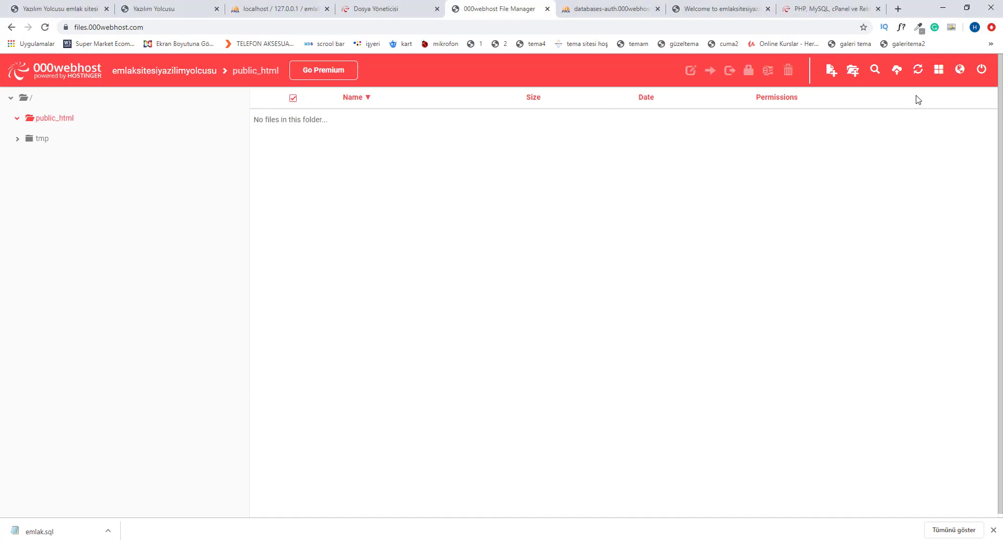
Upload emlaksitesi.zip from the yazilimyolcusu folder to public_html in the 000webhost File Manager
left_click(897, 70)
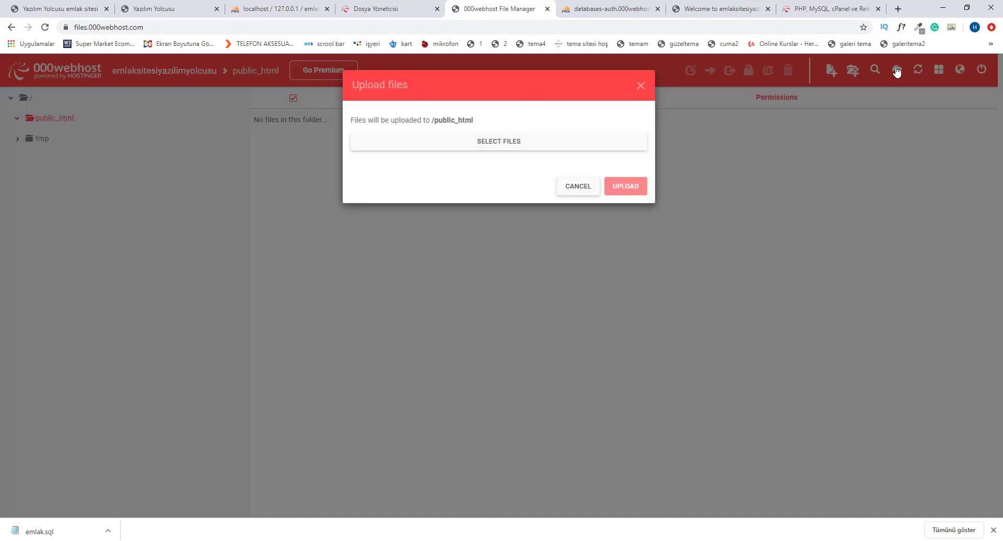
left_click(490, 146)
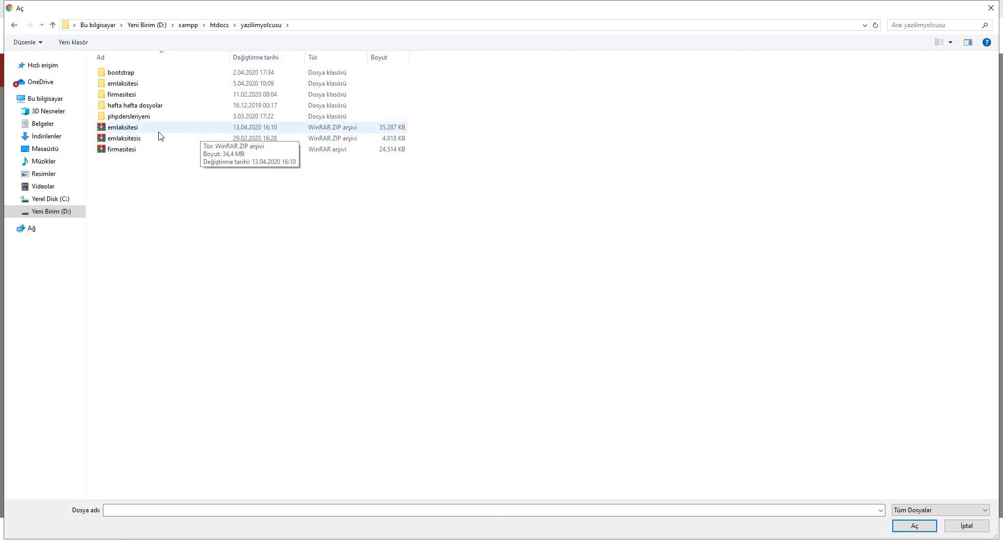
left_click(123, 131)
left_click(903, 527)
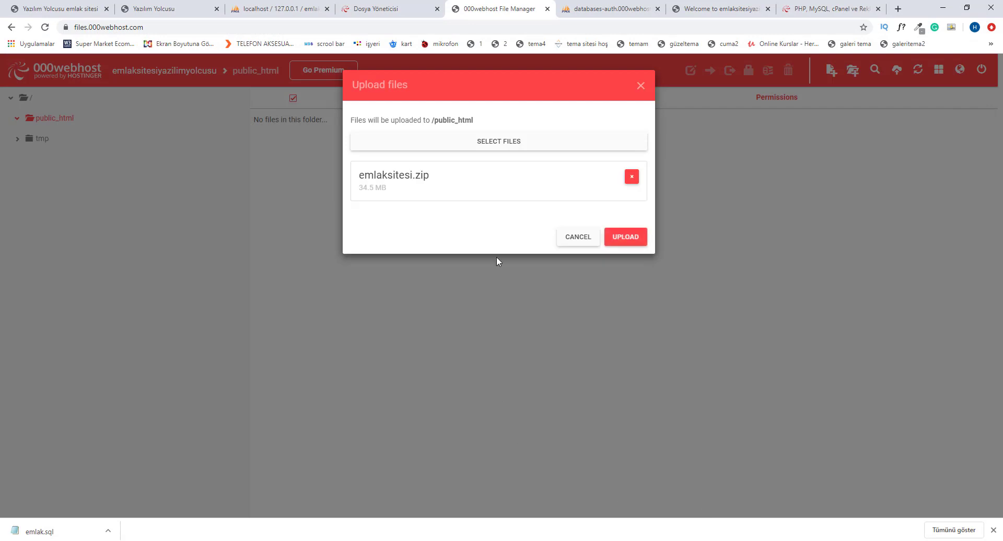
left_click(630, 242)
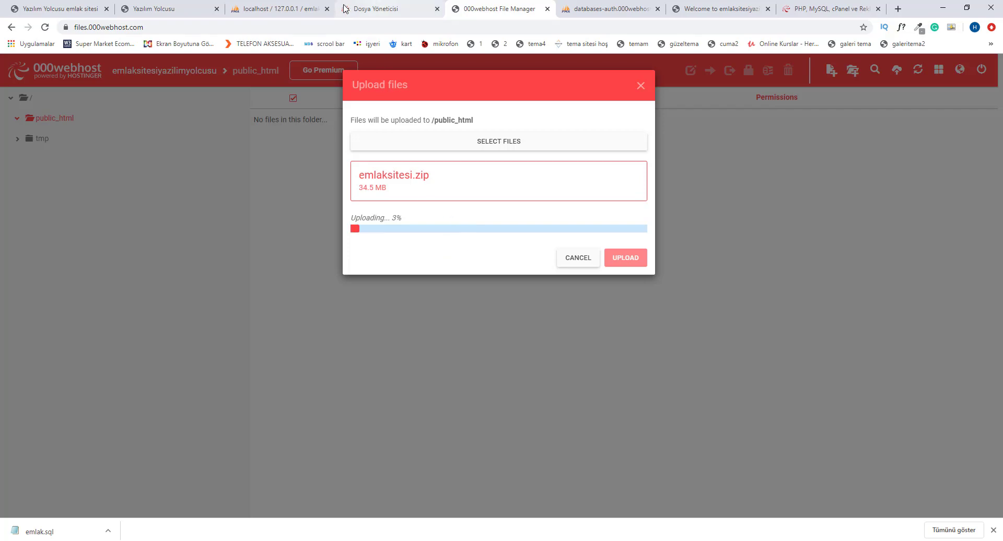
Check the upload progress and view the site's web address page with its domain list in the 000webhost panel
key("ctrl+Tab")
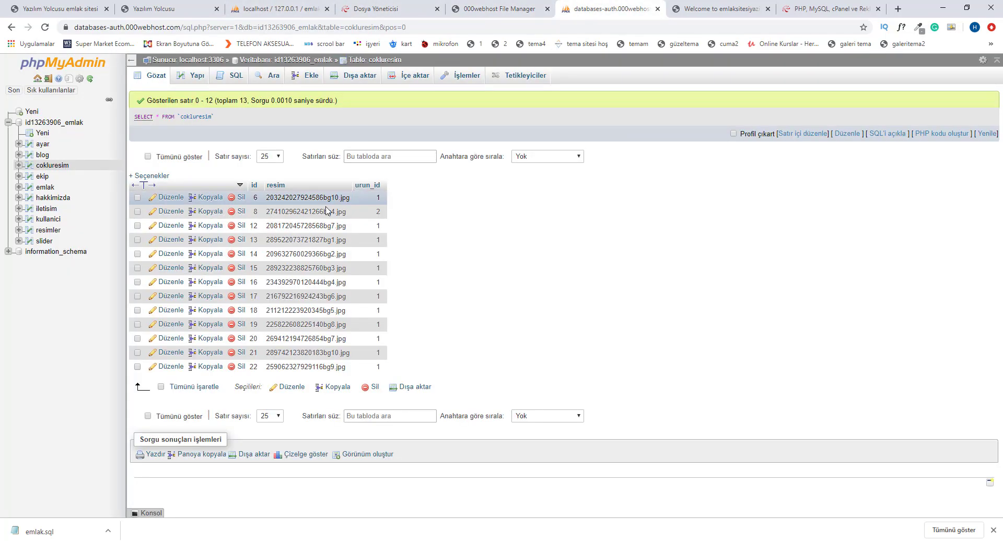
left_click(343, 8)
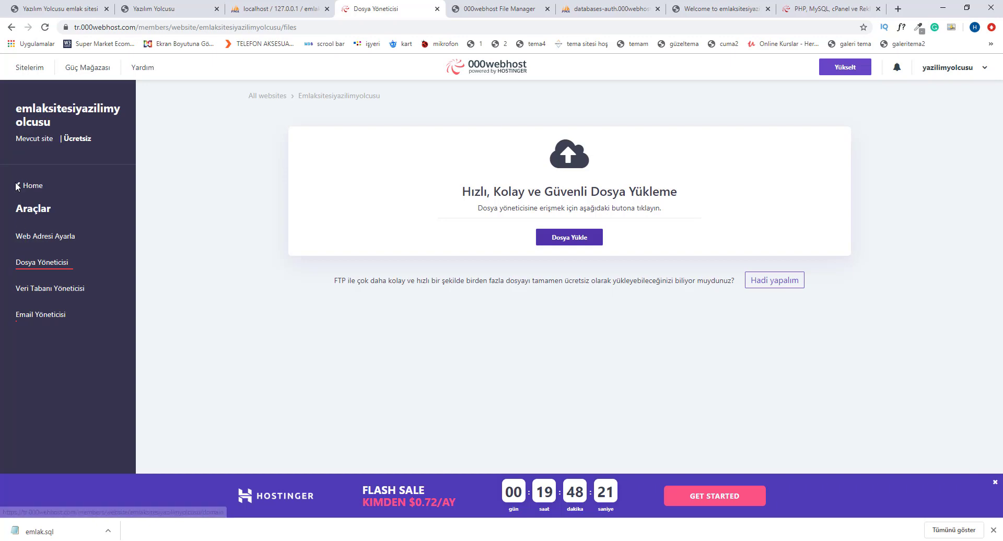
left_click(37, 240)
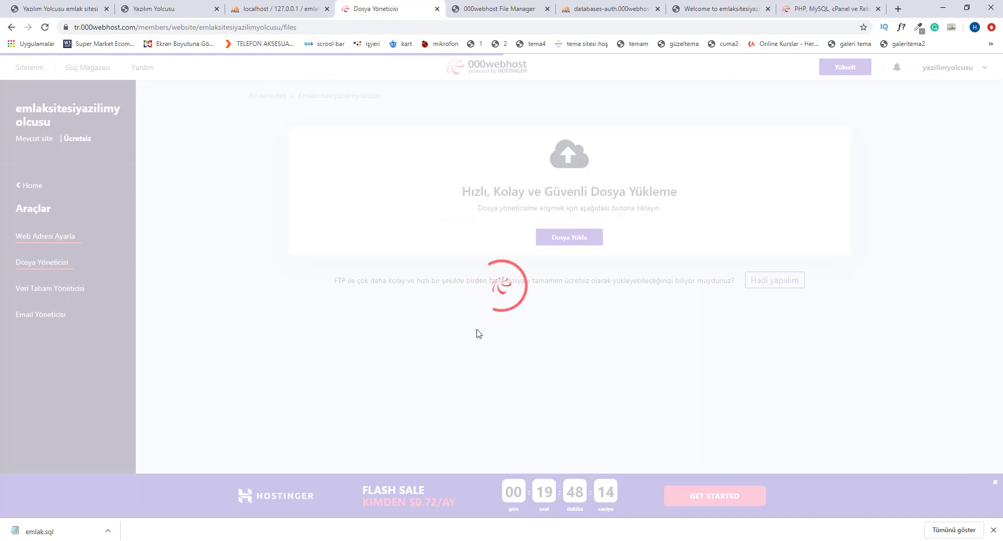
left_click(479, 9)
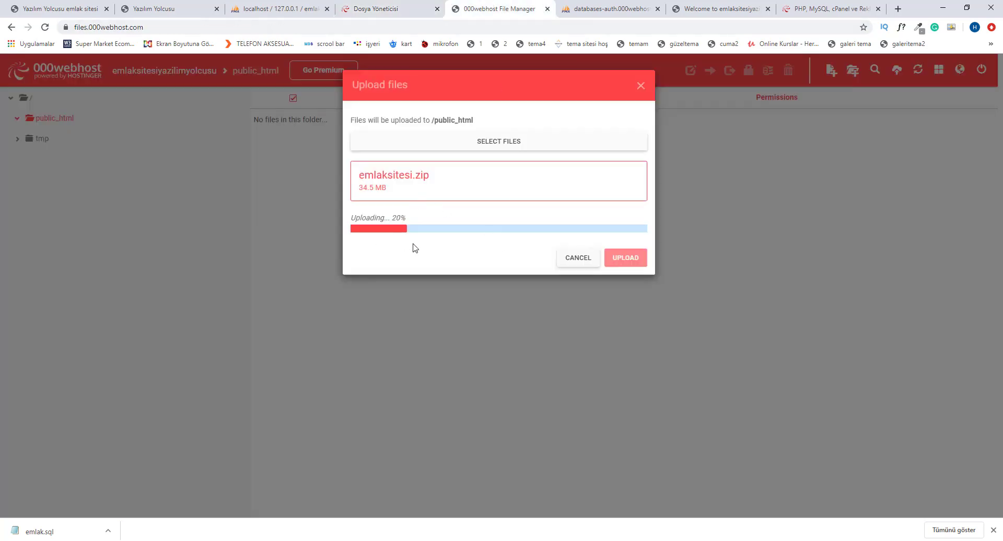
left_click(376, 8)
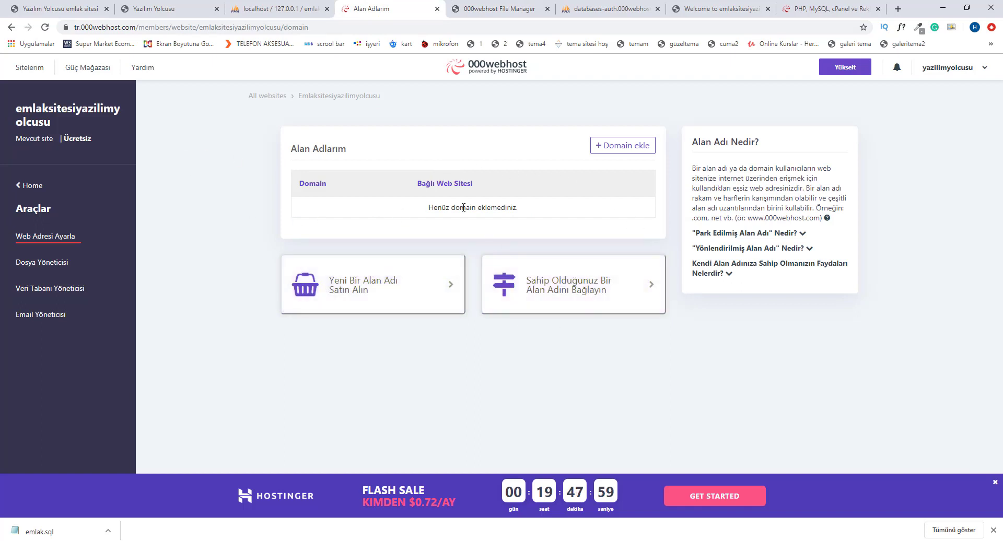
left_click_drag(475, 208, 506, 208)
left_click(874, 185)
Open the website settings section of the panel and view the site's logs page (Kayıtlar)
left_click(28, 186)
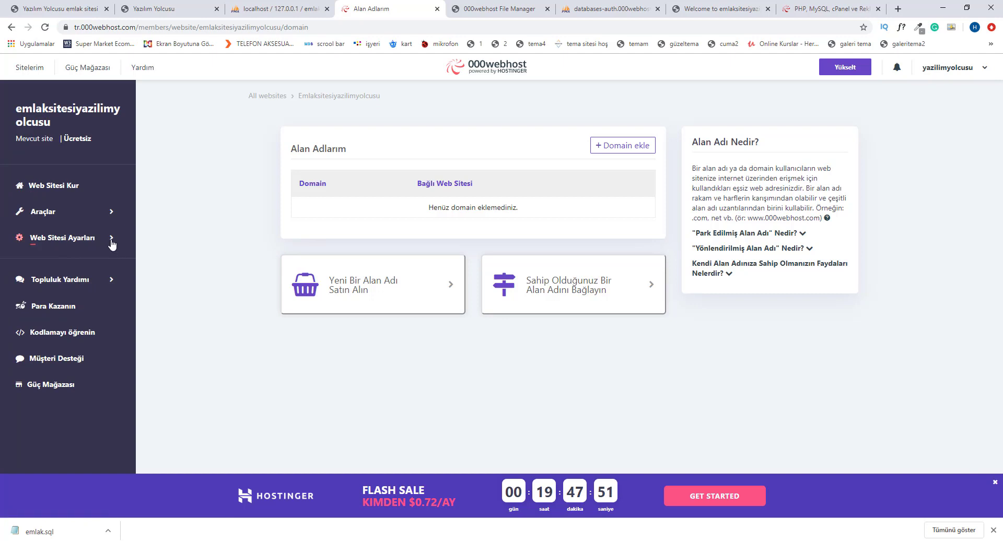
left_click(112, 240)
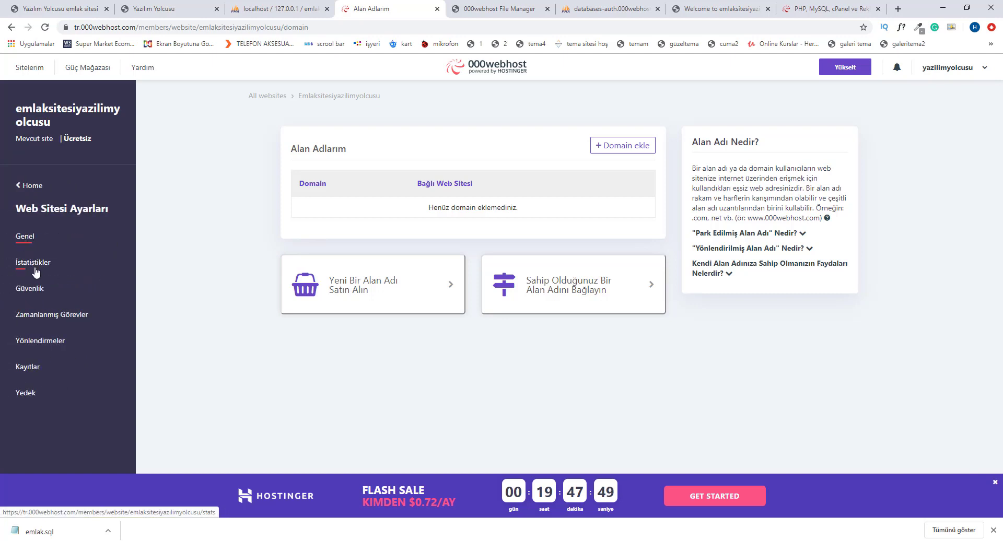
left_click(27, 368)
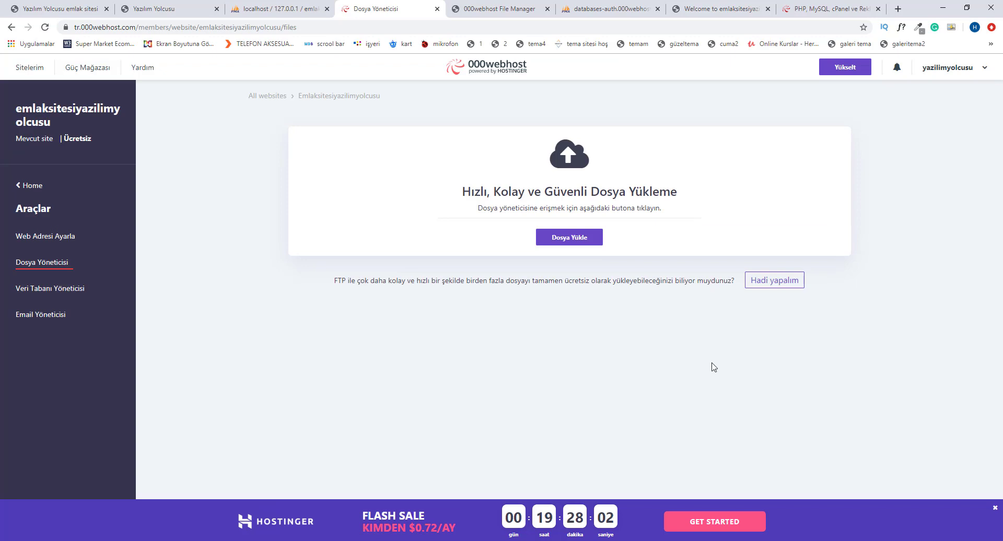
Extract emlaksitesi.zip in public_html into a folder named emlaksitesi using the 000webhost File Manager
left_click(486, 9)
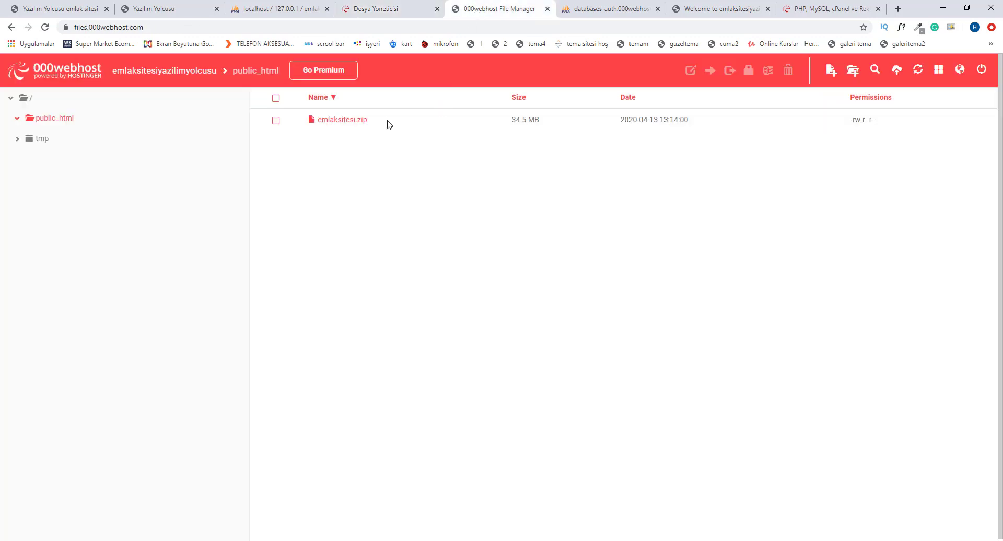
left_click(424, 126)
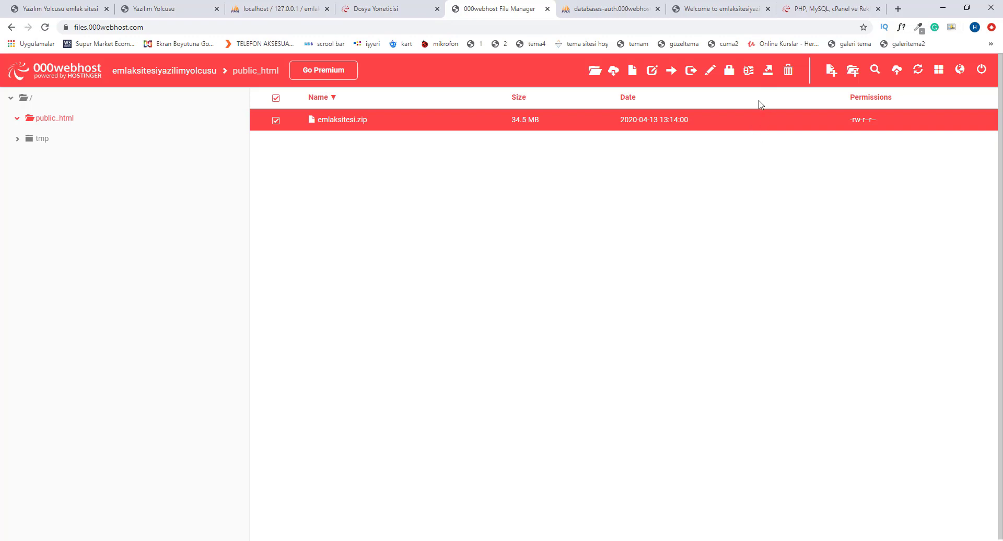
left_click(767, 71)
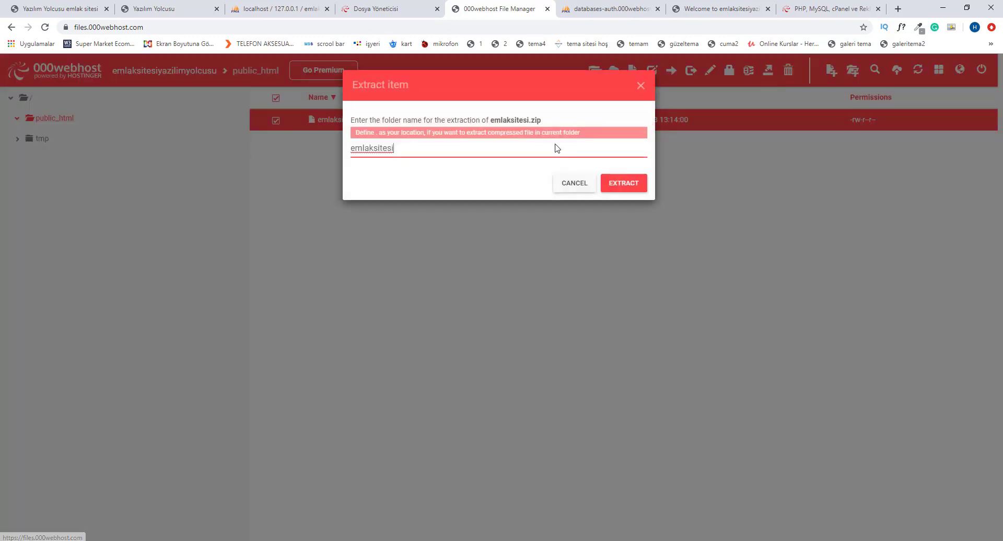
left_click(611, 184)
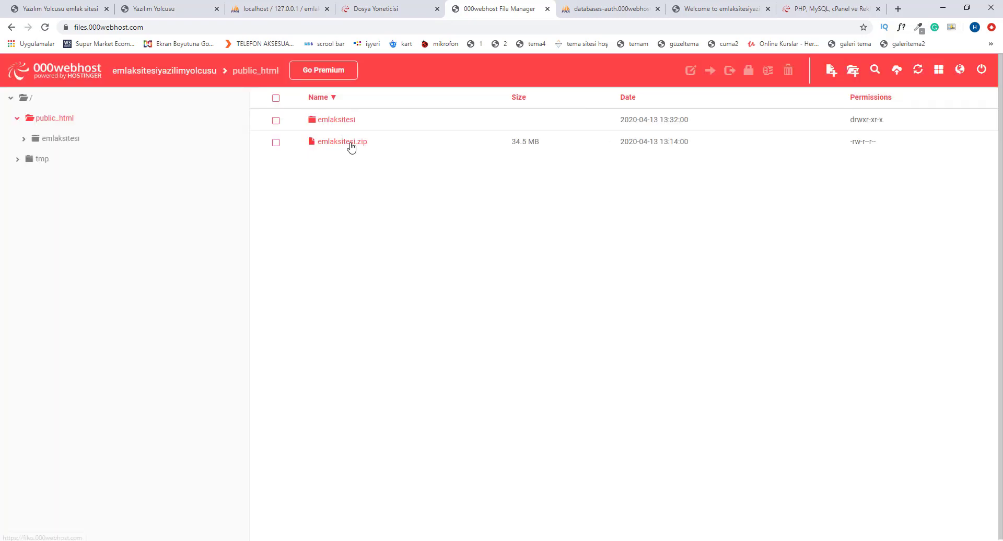
Delete emlaksitesi.zip from public_html and reload the live site's page
left_click(349, 145)
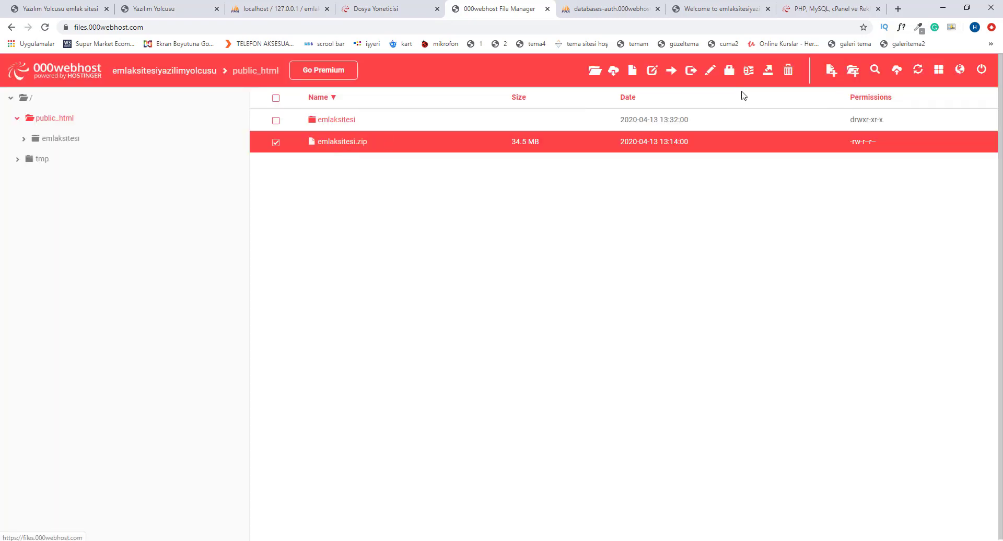
left_click(787, 71)
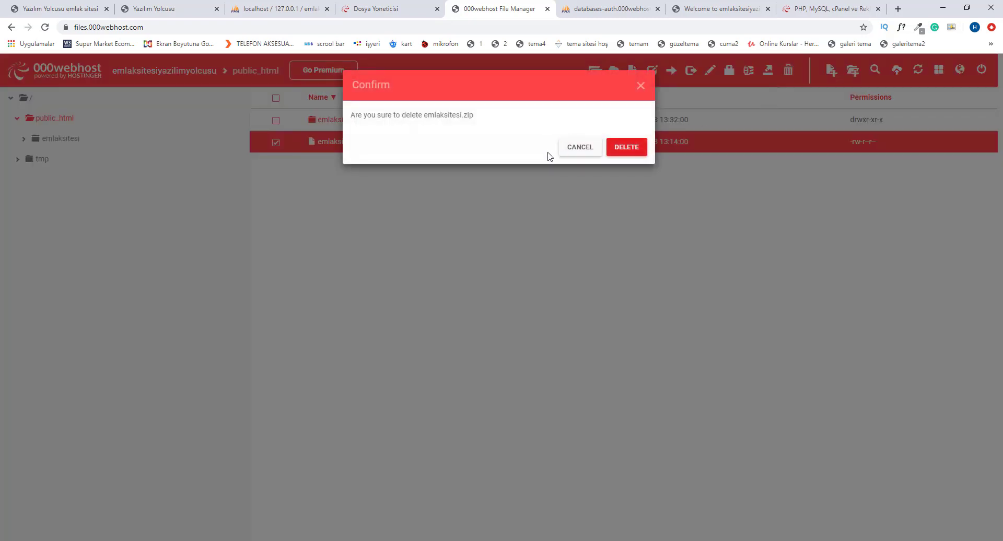
left_click(626, 147)
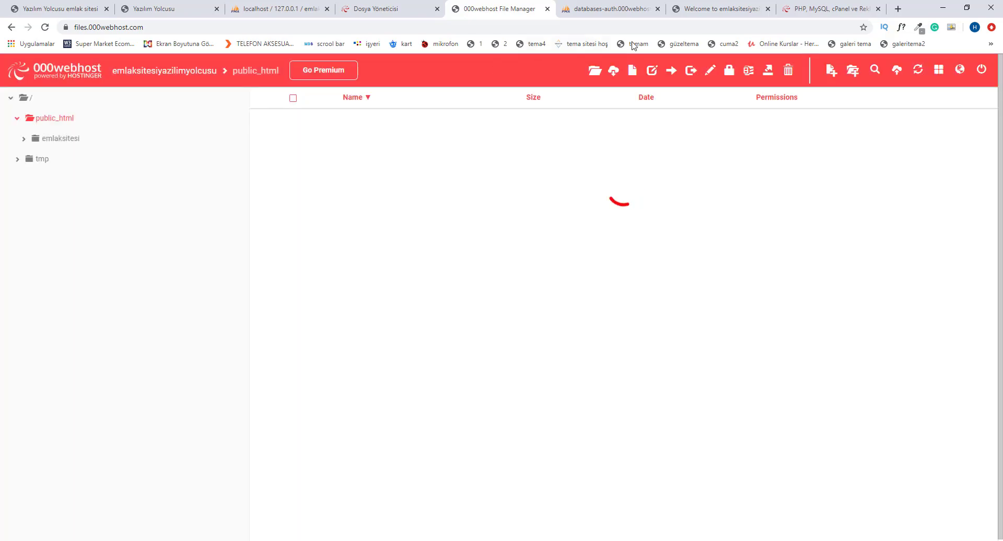
left_click(682, 15)
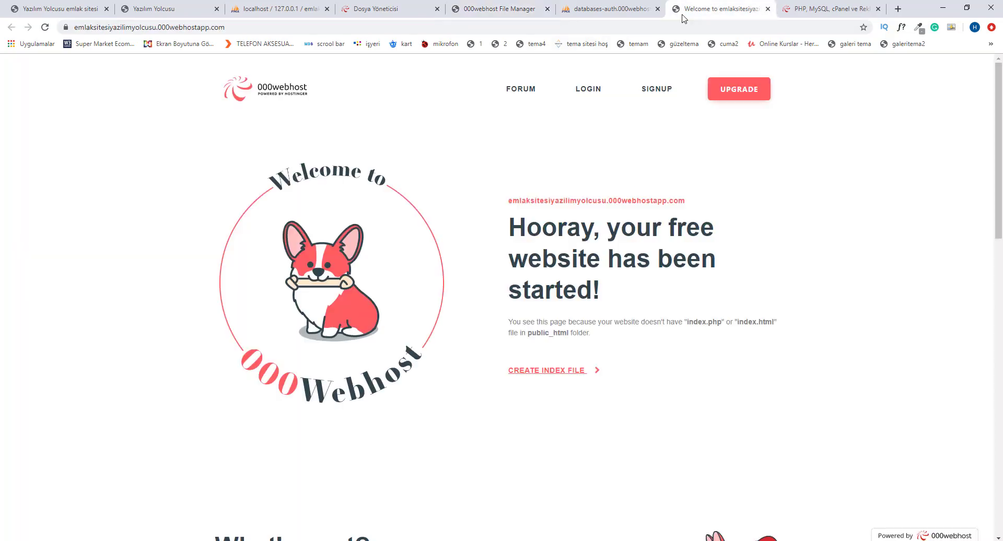
left_click(45, 27)
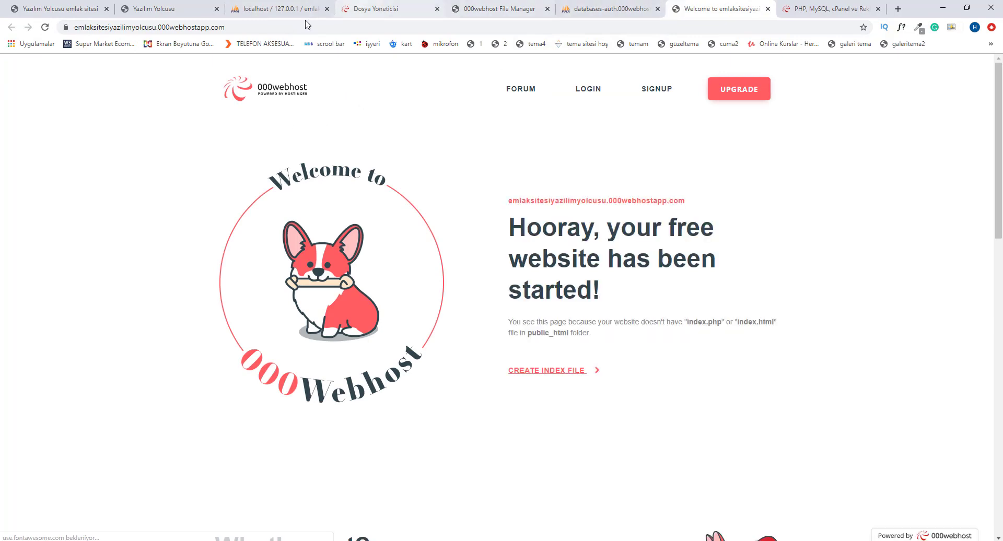
Move all files and folders from the inner emlaksitesi folder to /public_html and open public_html
left_click(483, 8)
left_click(386, 130)
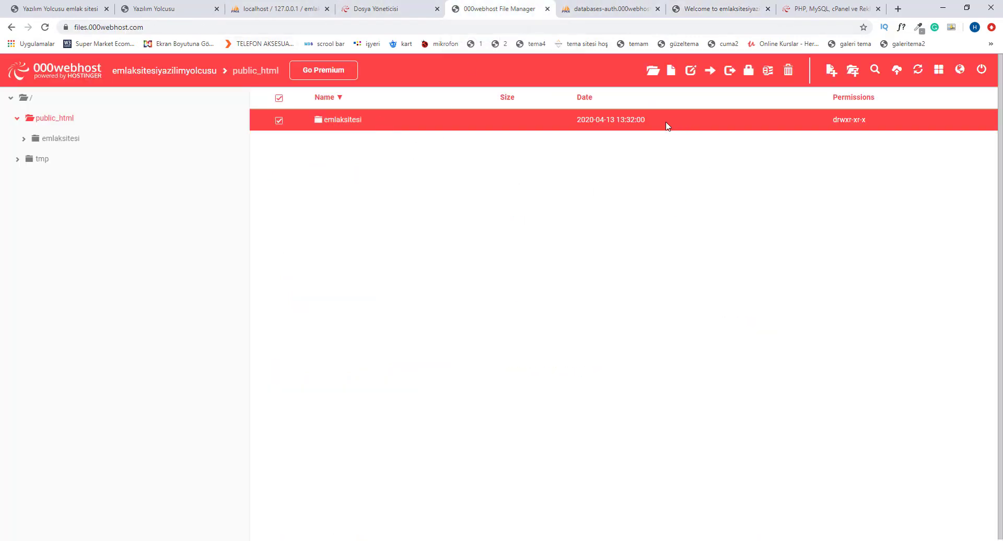
double_click(657, 125)
double_click(371, 129)
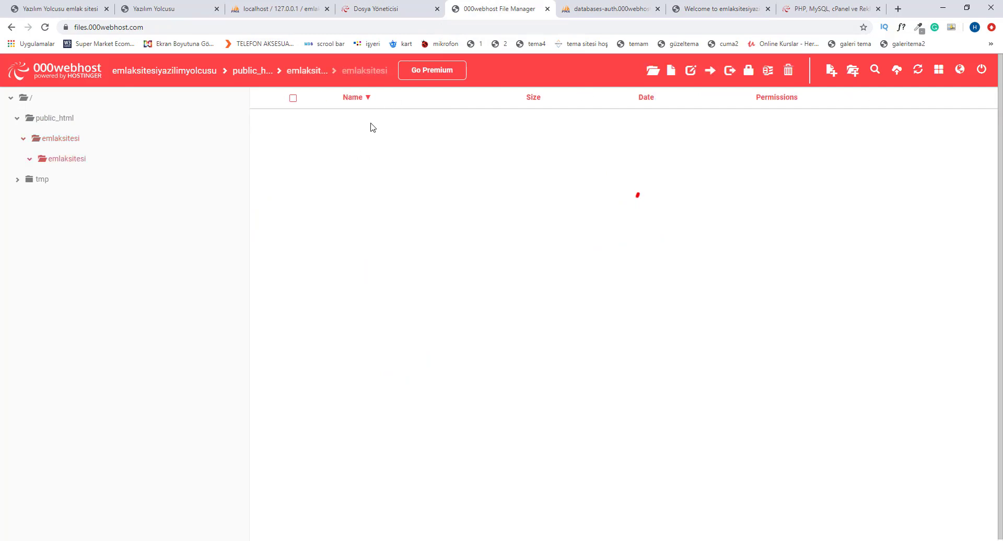
left_click(274, 97)
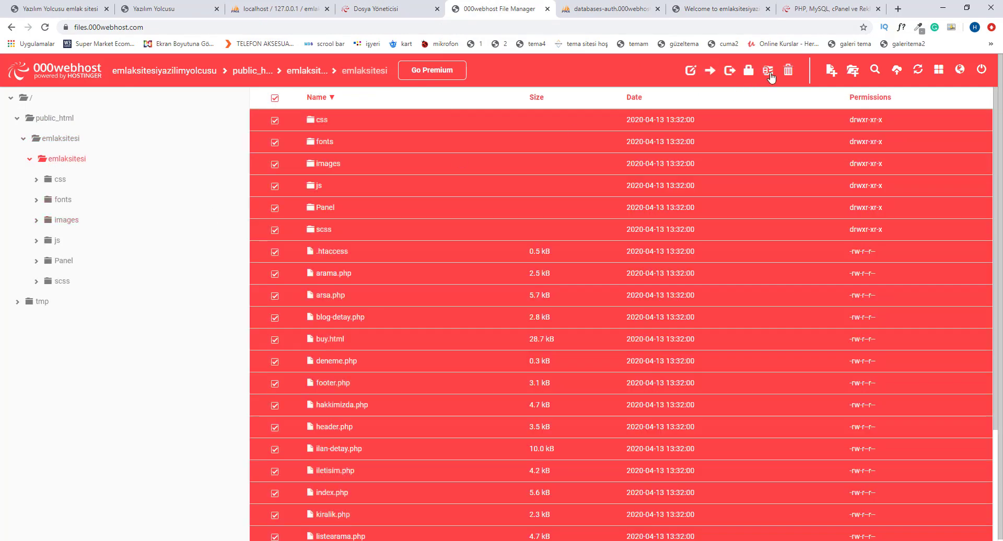
left_click(711, 71)
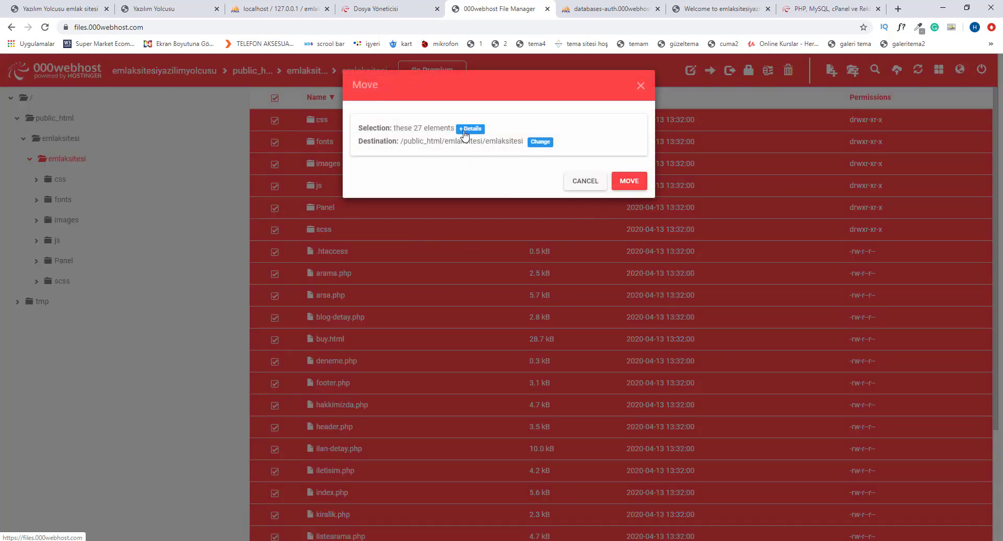
left_click(540, 142)
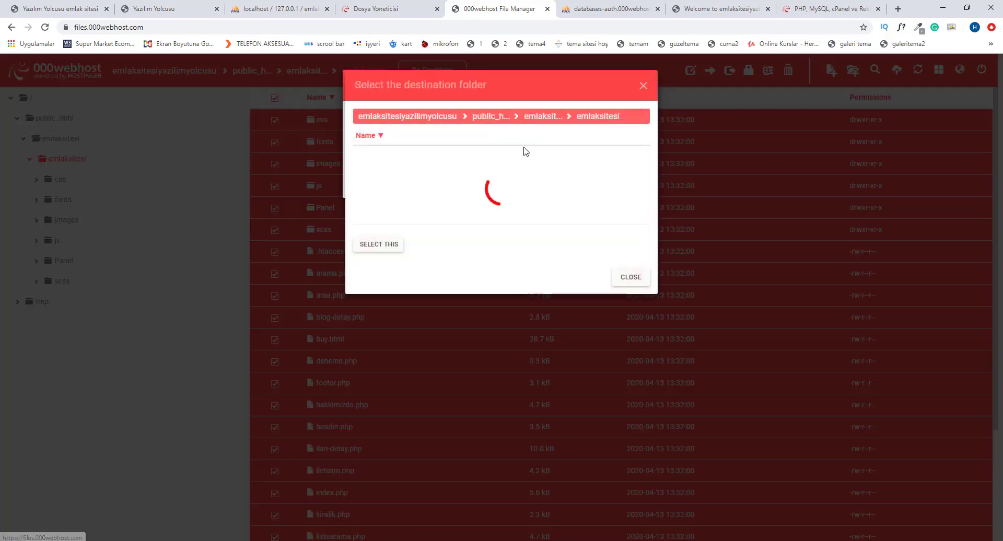
left_click(493, 121)
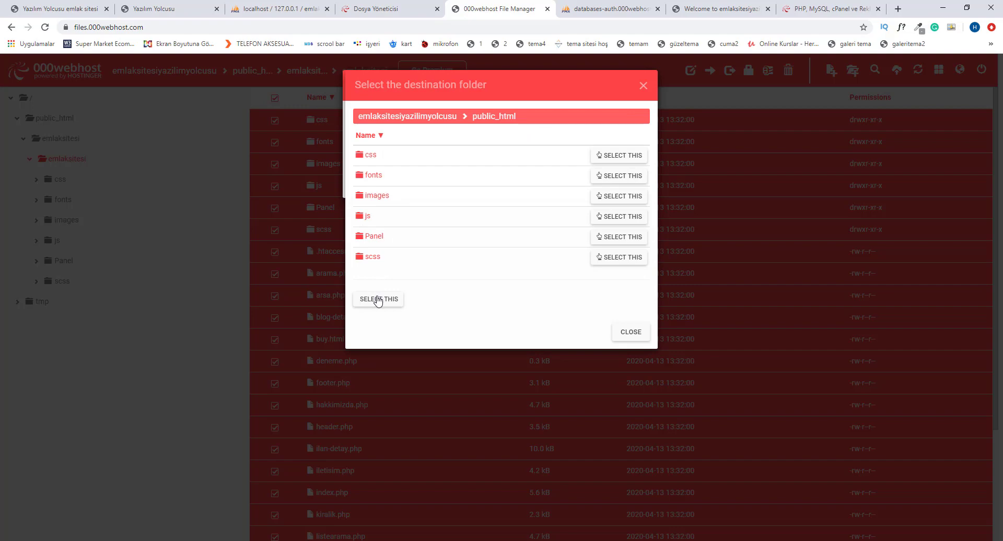
left_click(379, 301)
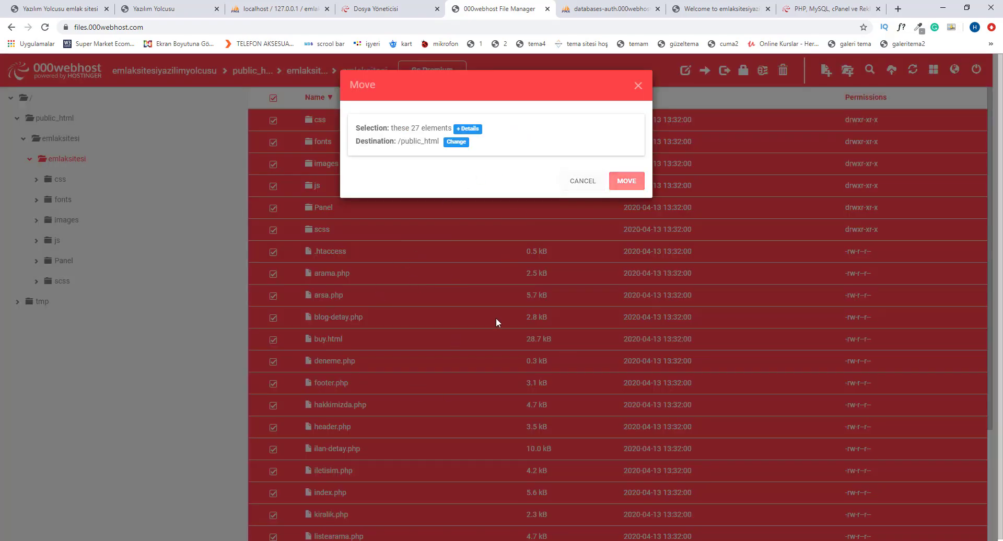
key("Return")
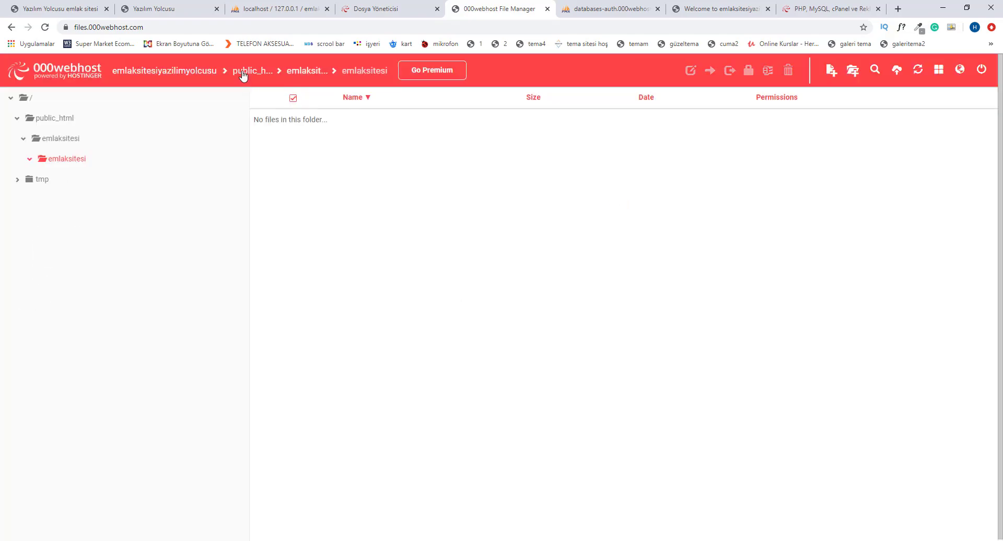
left_click(243, 74)
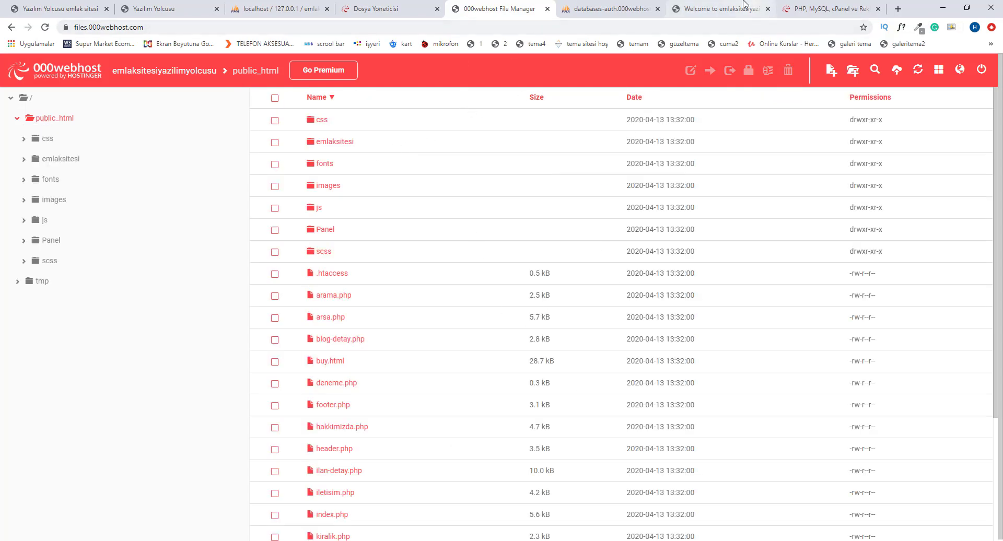
Check the live site and open public_html/Panel/islem/baglanti.php in the file editor
left_click(723, 8)
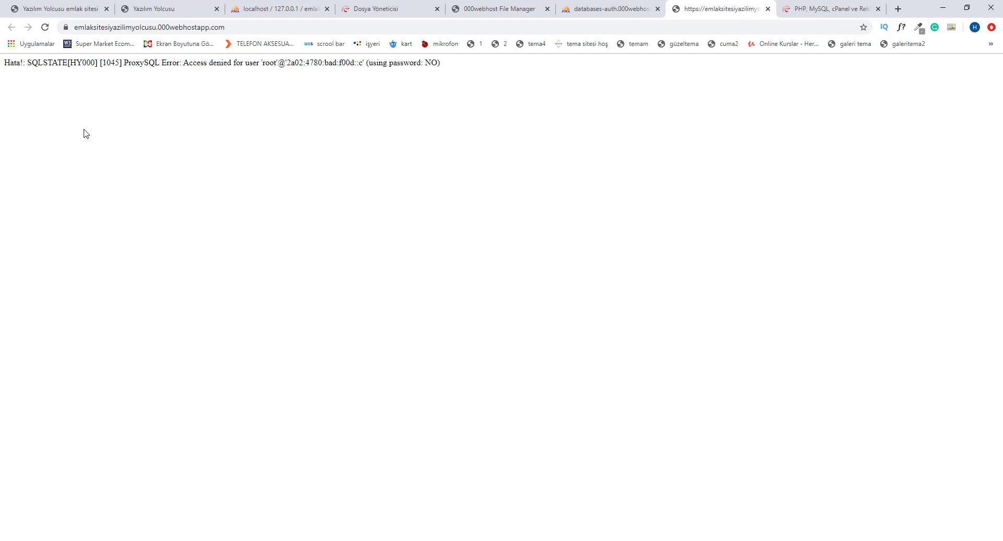
left_click(527, 8)
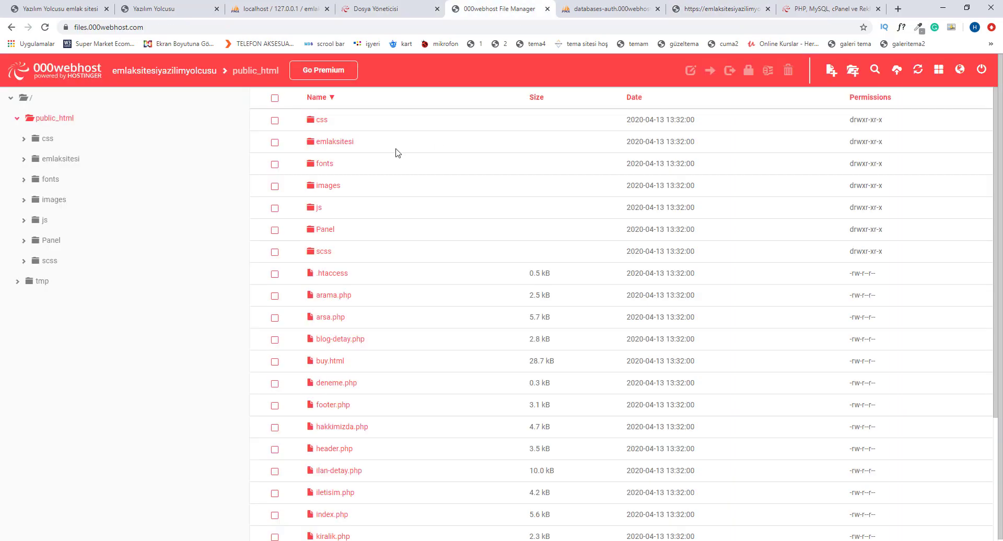
double_click(358, 228)
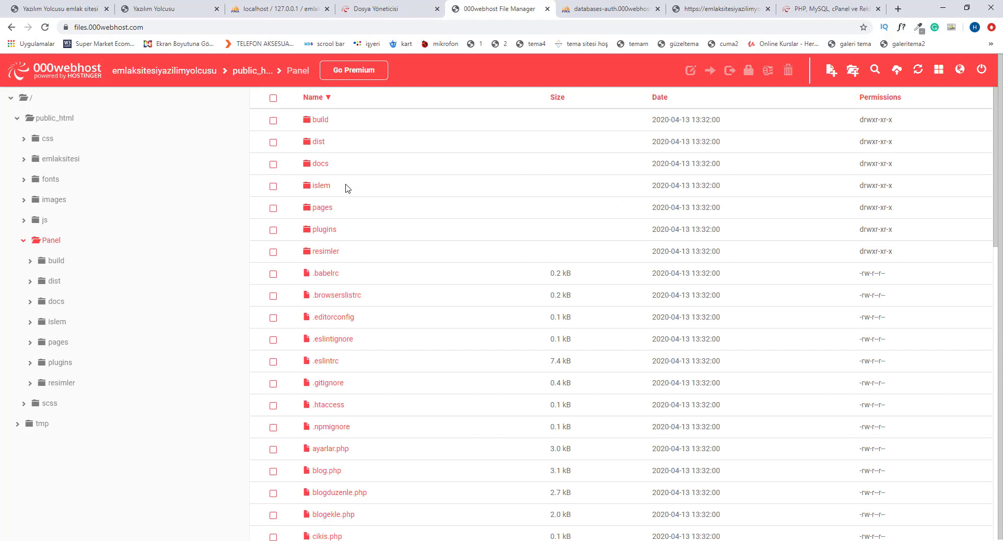
double_click(346, 187)
left_click(380, 123)
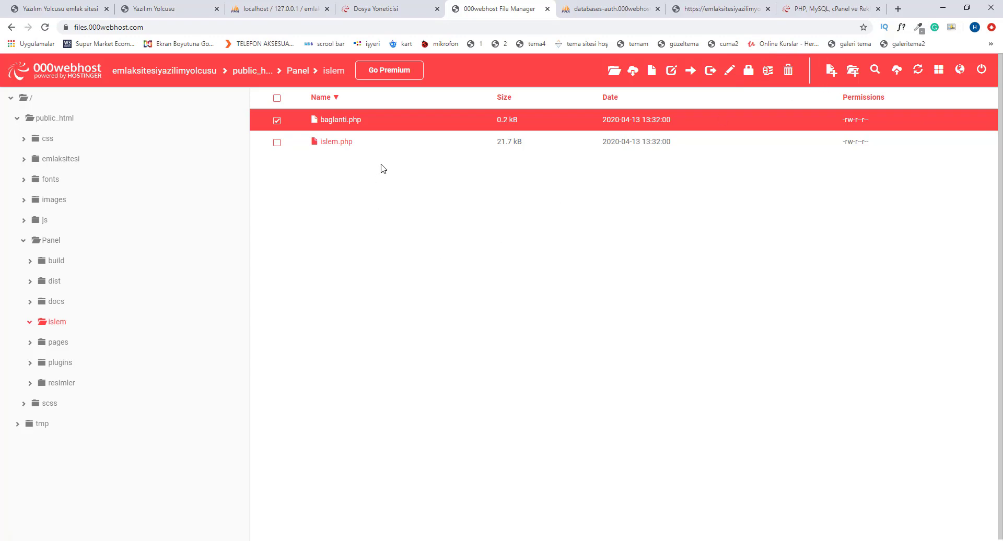
double_click(385, 125)
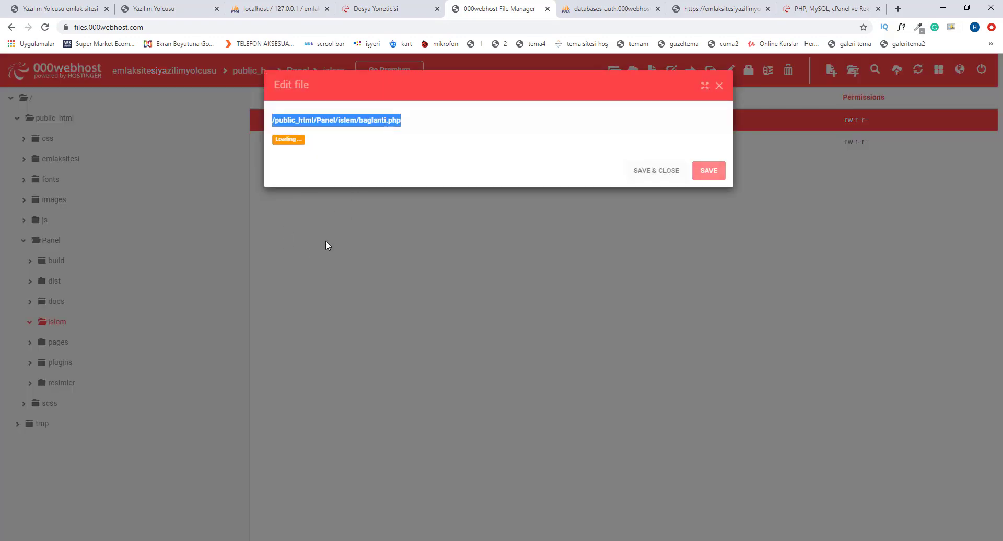
left_click(438, 217)
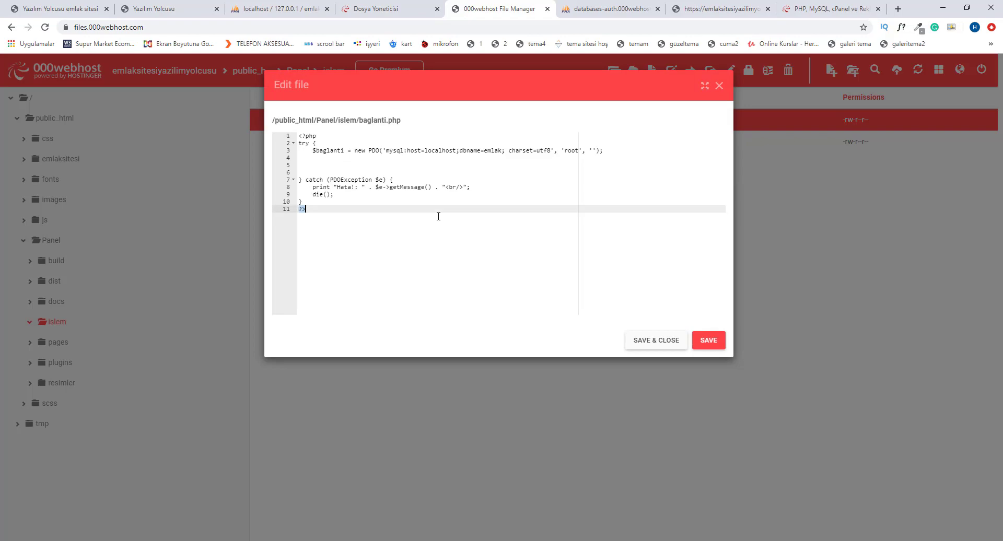
Open the panel's database manager page and paste the database password into the PDO connection line of baglanti.php
key("ctrl+shift+Tab")
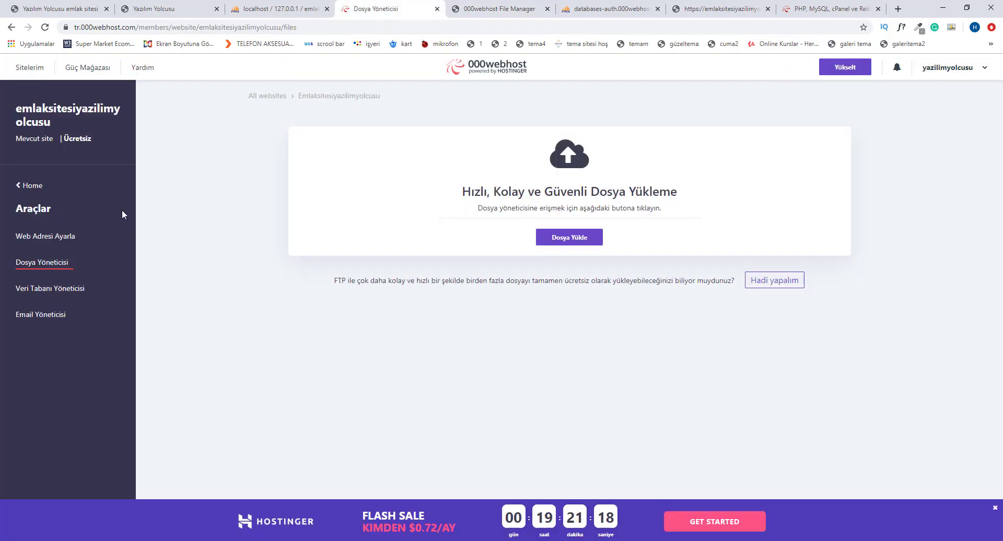
left_click(33, 289)
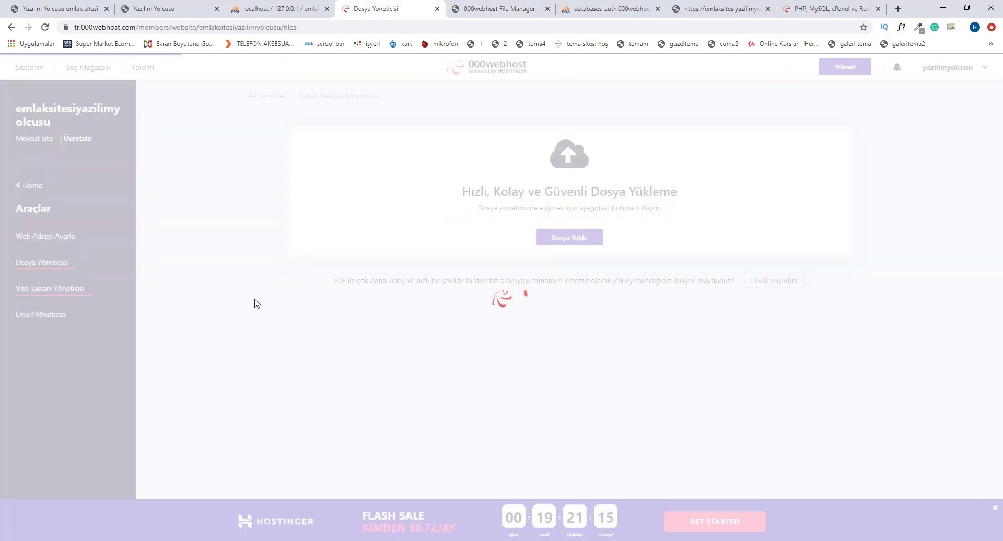
key("ctrl+Tab")
left_click(593, 151)
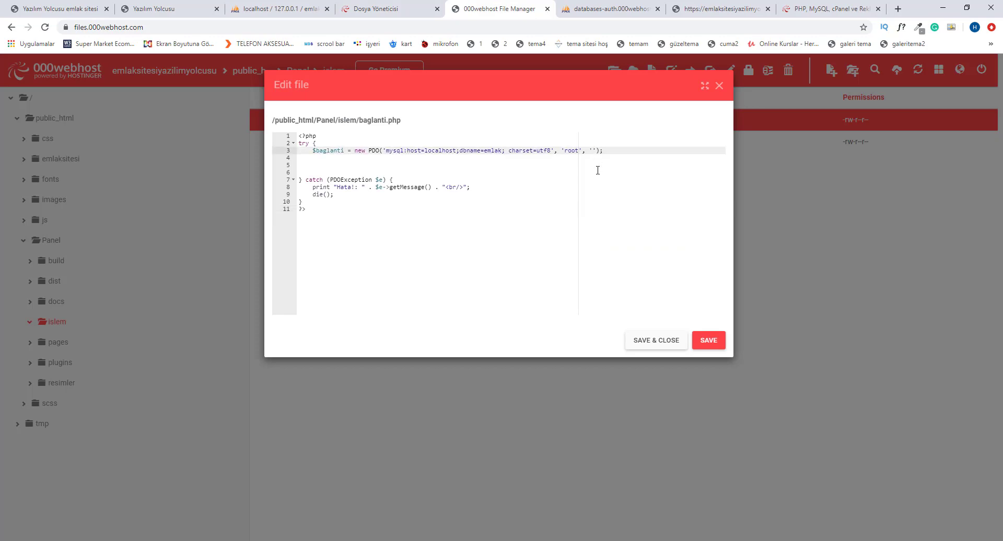
key("ctrl+v")
Replace the root user in the PDO connection line with a manually entered database user name
key("ctrl+shift+Tab")
key("ctrl+Tab")
double_click(578, 149)
type("yazili")
Copy the hosted emlak database's full name from the database list and set it as dbname in baglanti.php
key("ctrl+shift+Tab")
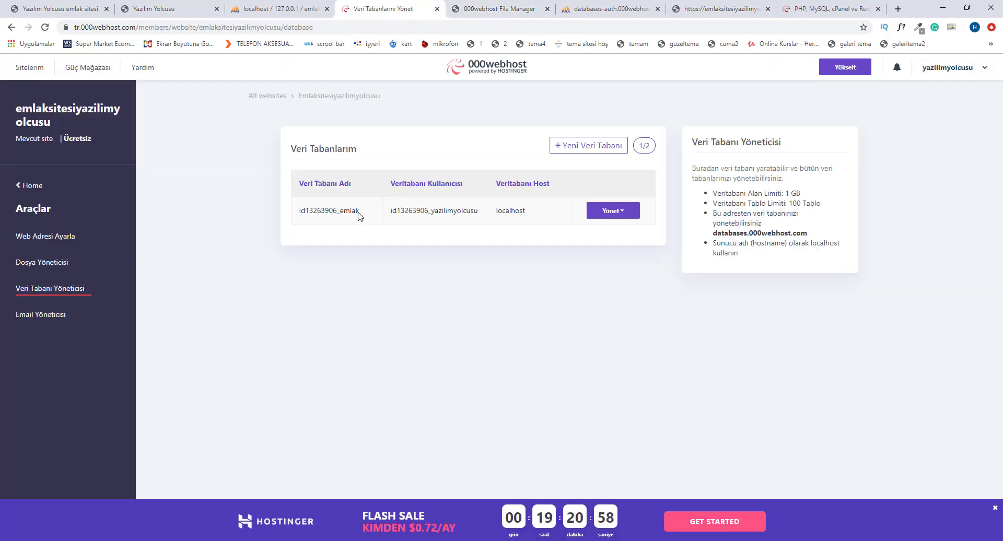
double_click(359, 213)
key("ctrl+c")
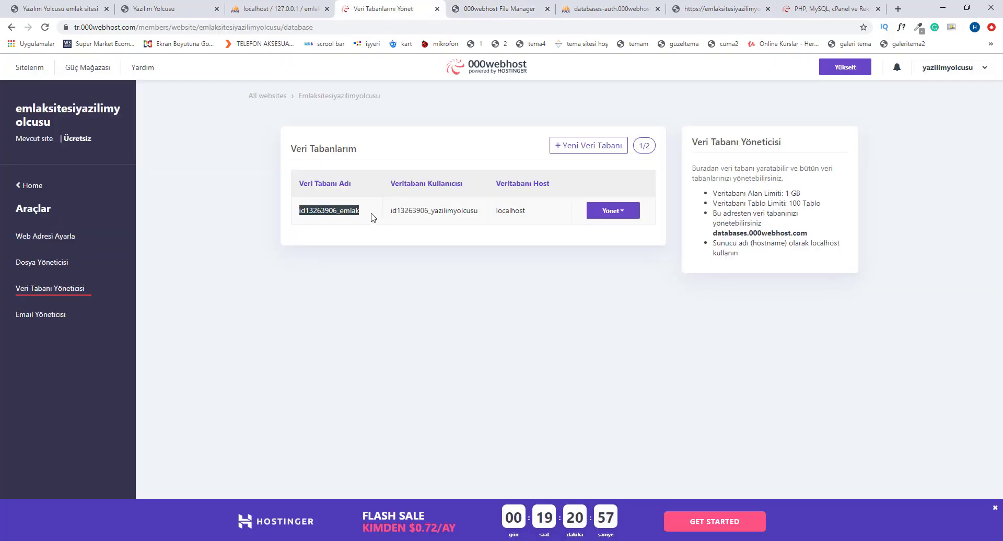
left_click(501, 9)
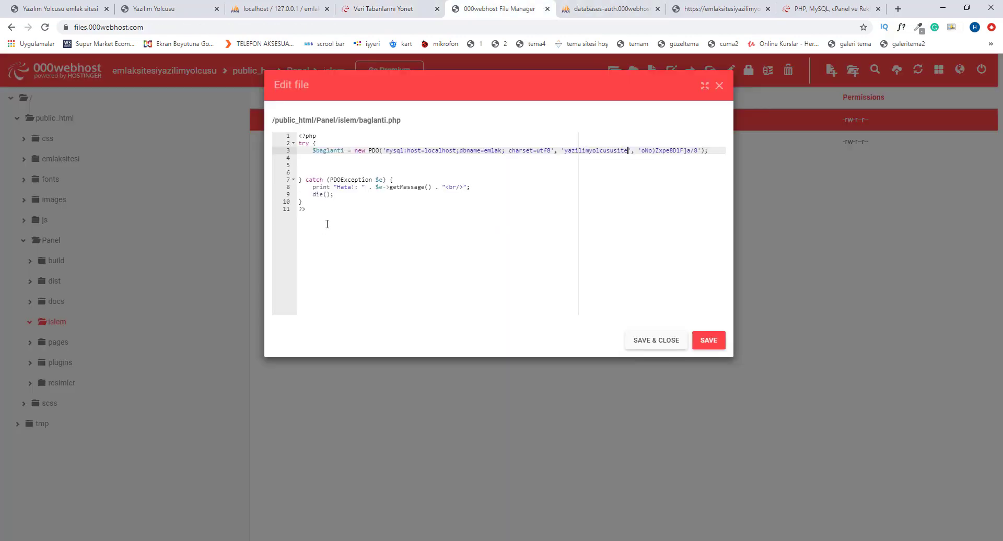
double_click(493, 151)
key("ctrl+v")
Copy the database user name from the database list, set it as the PDO user in baglanti.php, and save the file
left_click(383, 8)
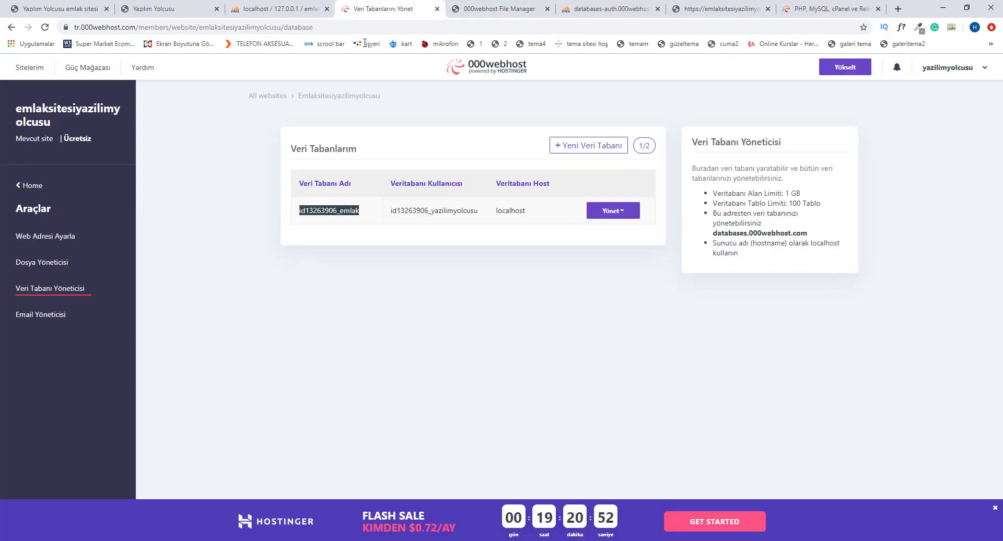
double_click(406, 212)
key("ctrl+c")
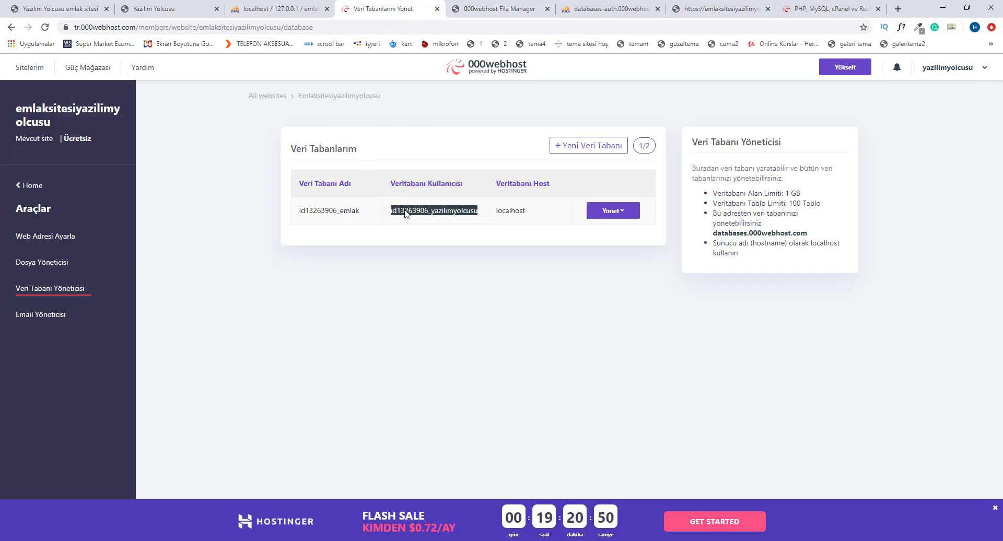
left_click(593, 7)
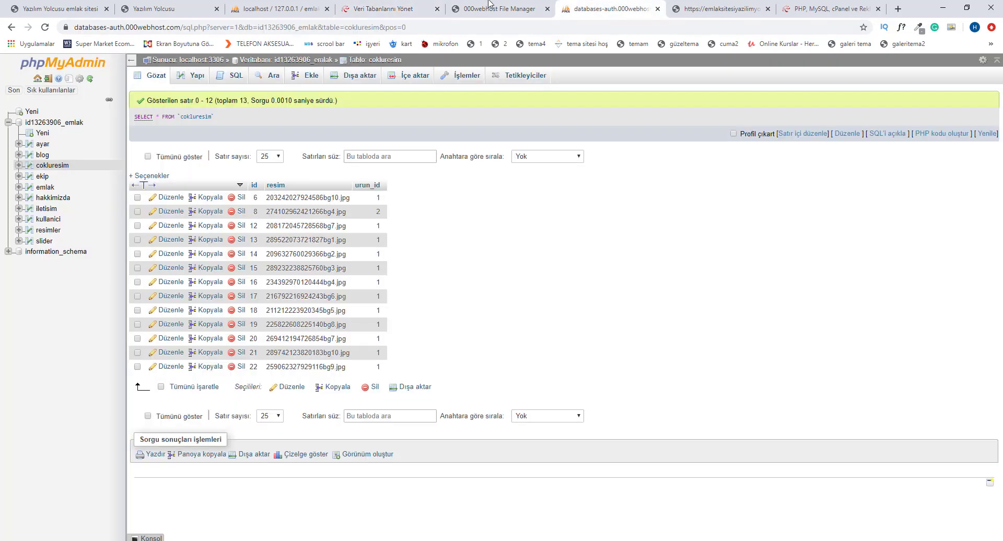
left_click(499, 9)
double_click(629, 150)
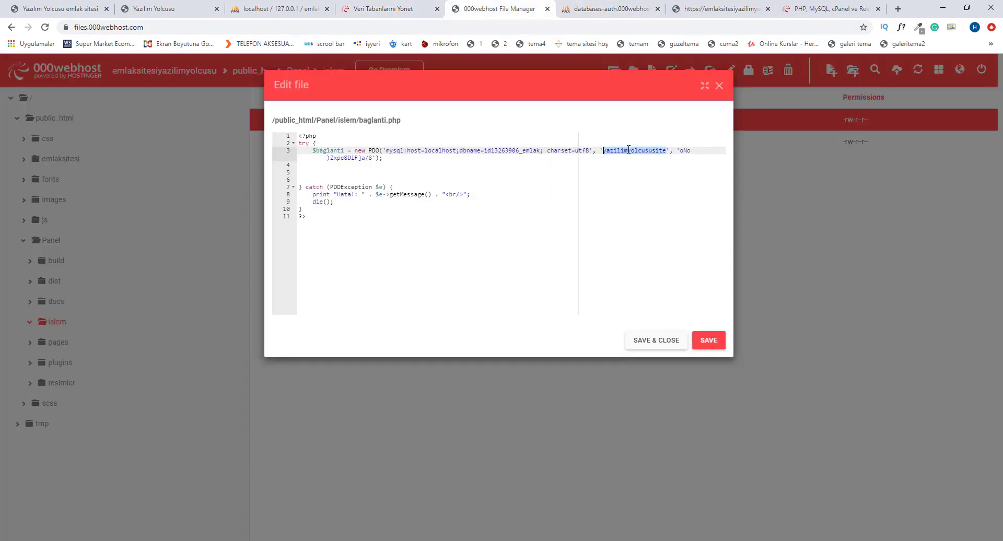
key("ctrl+v")
left_click(709, 340)
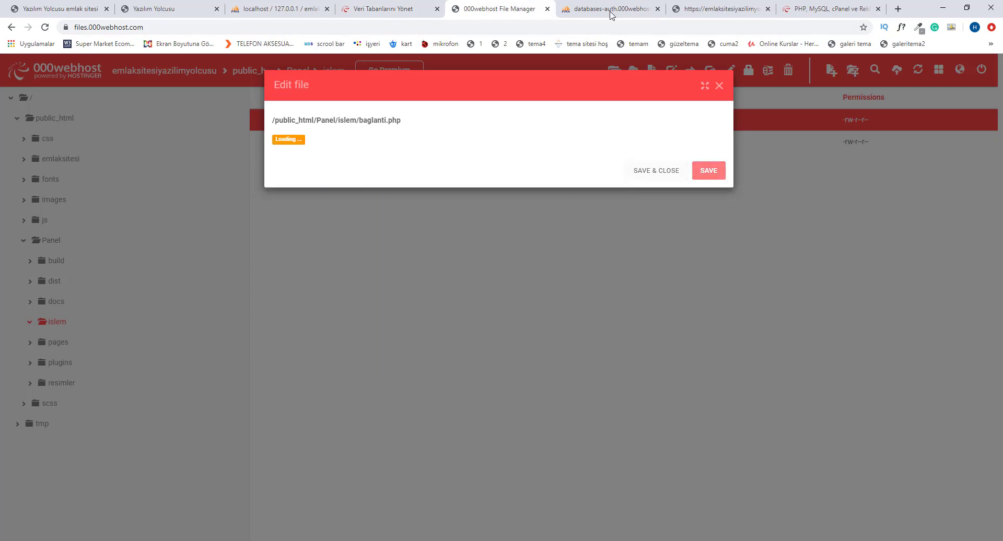
Reload the live emlaksitesiyazilimyolcusu.000webhostapp.com site and check the homepage from its header down to the footer
left_click(702, 4)
key("F5")
scroll(735, 308, "down", 5)
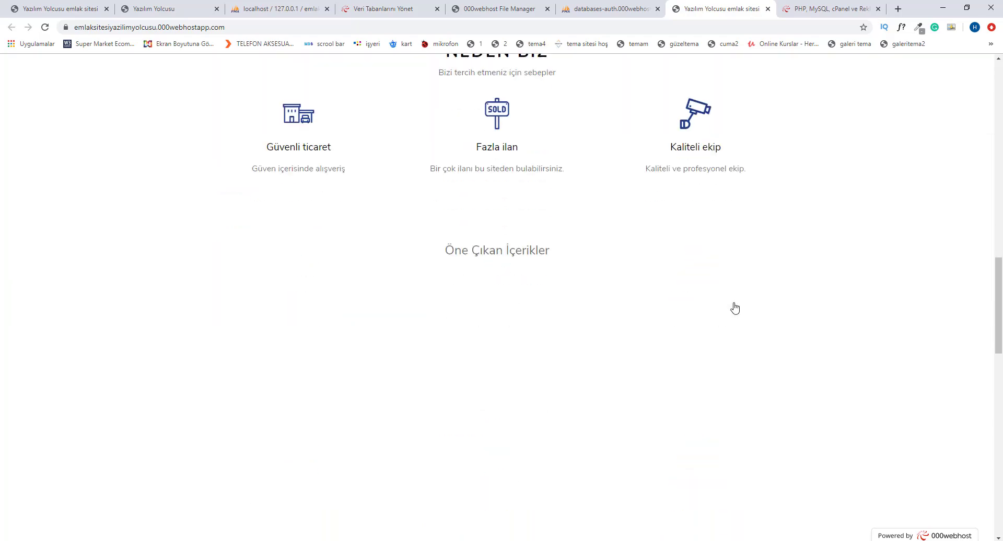
scroll(735, 308, "down", 10)
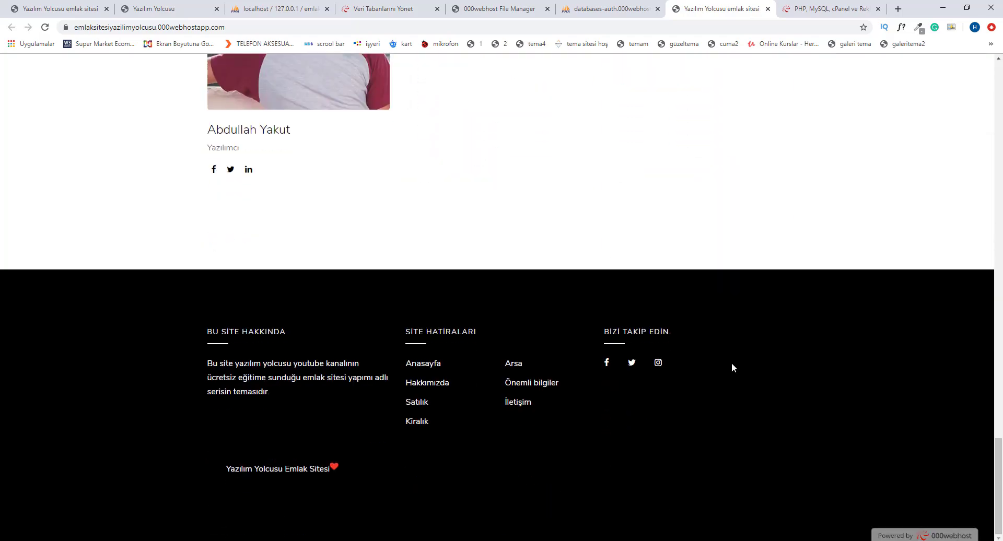
scroll(732, 368, "up", 15)
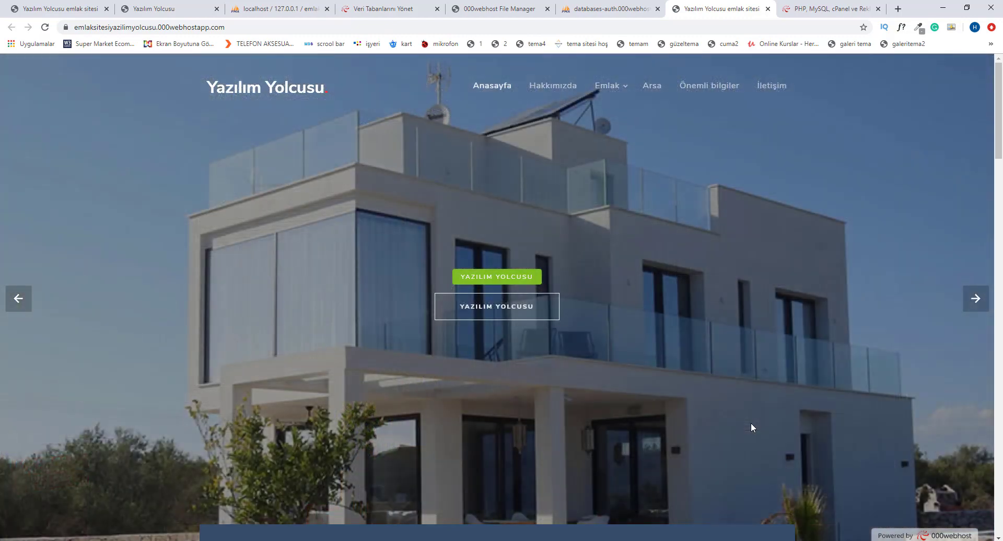
Open the site's Satılık listings page and look through the property cards and the search form
mouse_move(608, 86)
left_click(611, 118)
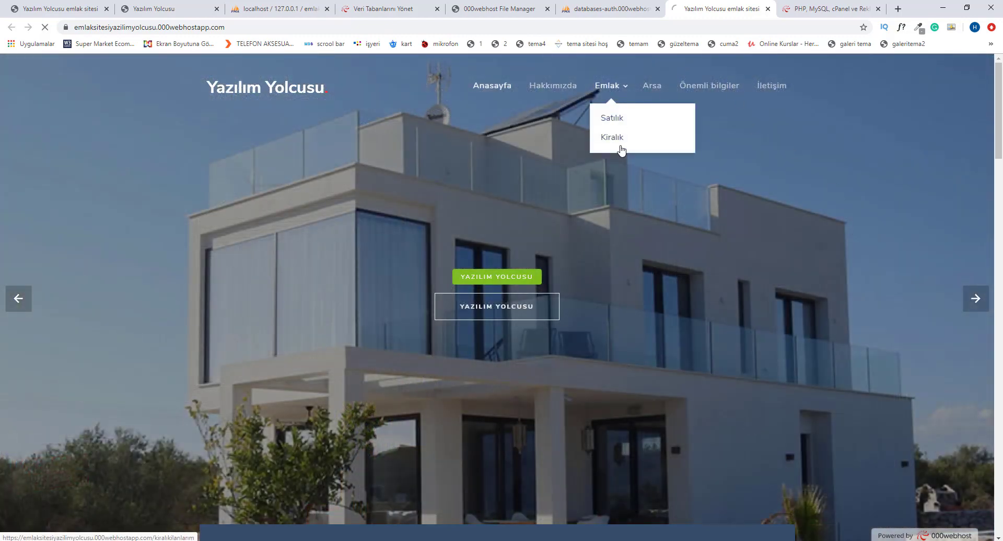
scroll(701, 152, "down", 15)
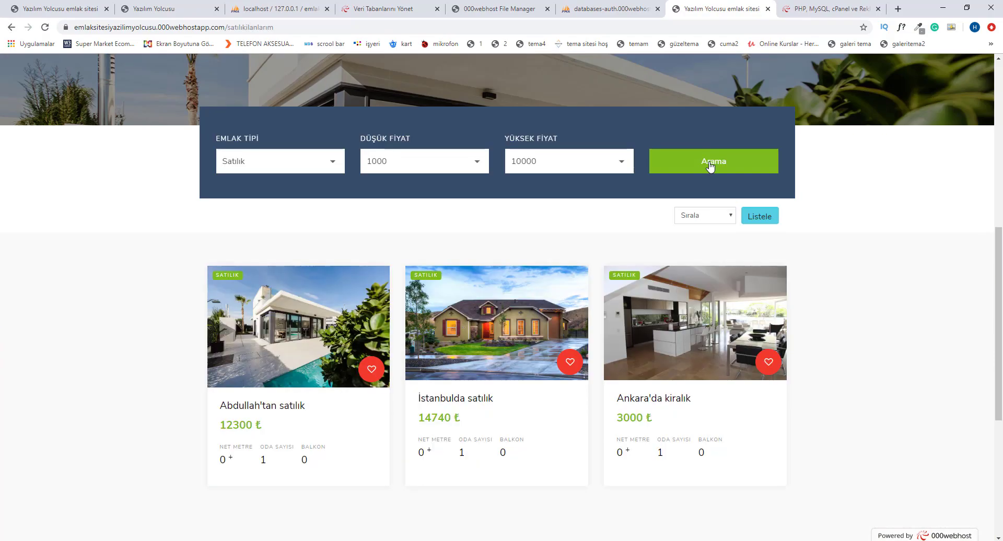
scroll(719, 174, "up", 15)
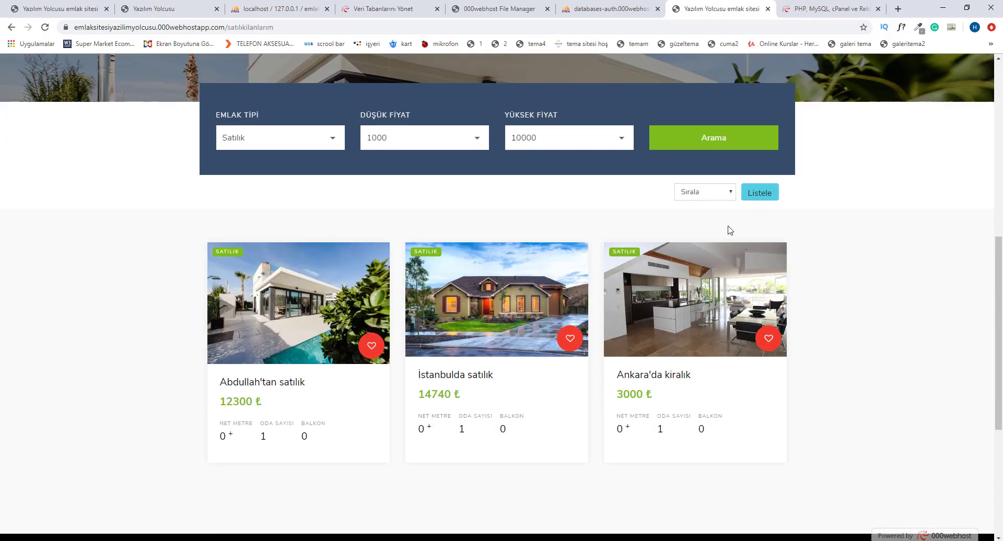
scroll(641, 234, "down", 6)
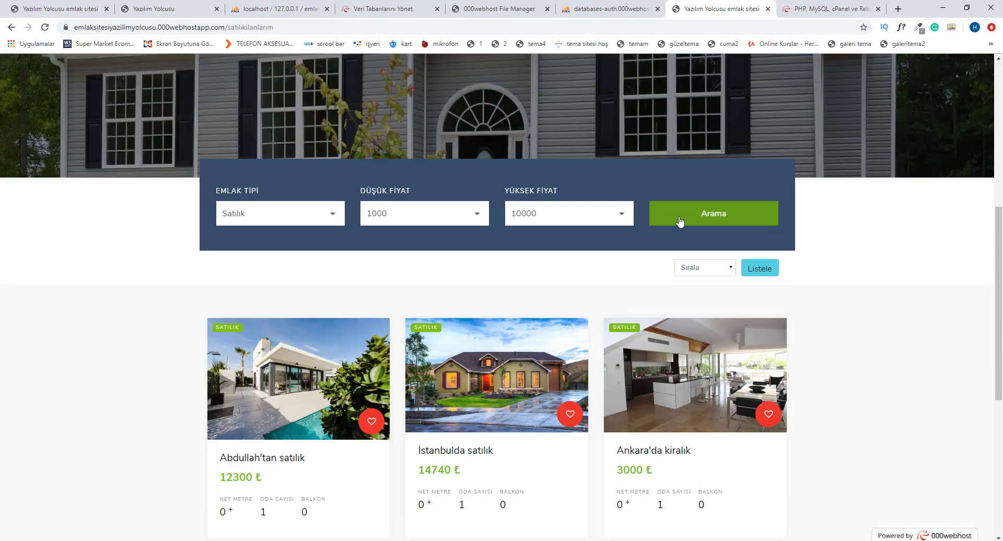
Run the property search for Satılık with a price range of 1000 to 10000 and review the results
left_click(679, 222)
scroll(449, 313, "down", 6)
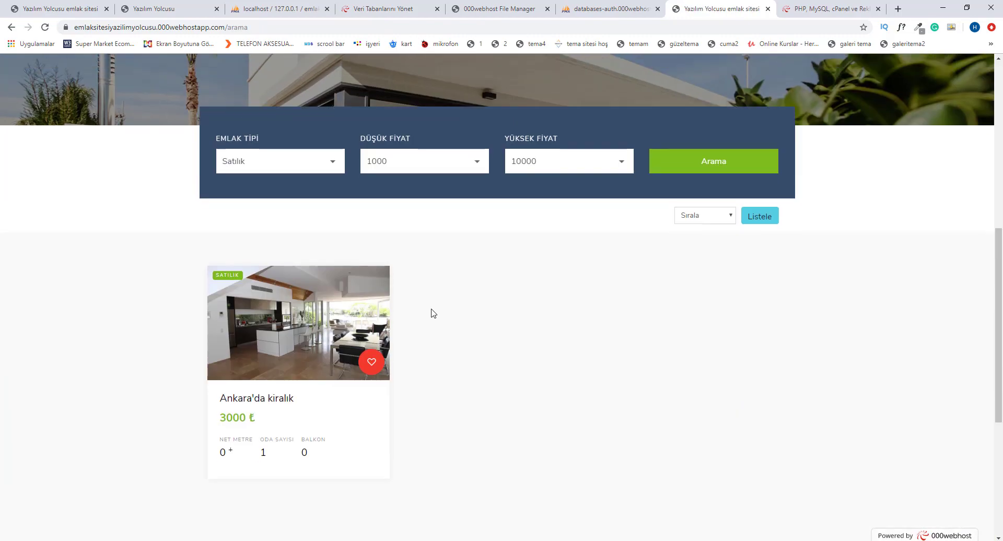
scroll(583, 306, "down", 1)
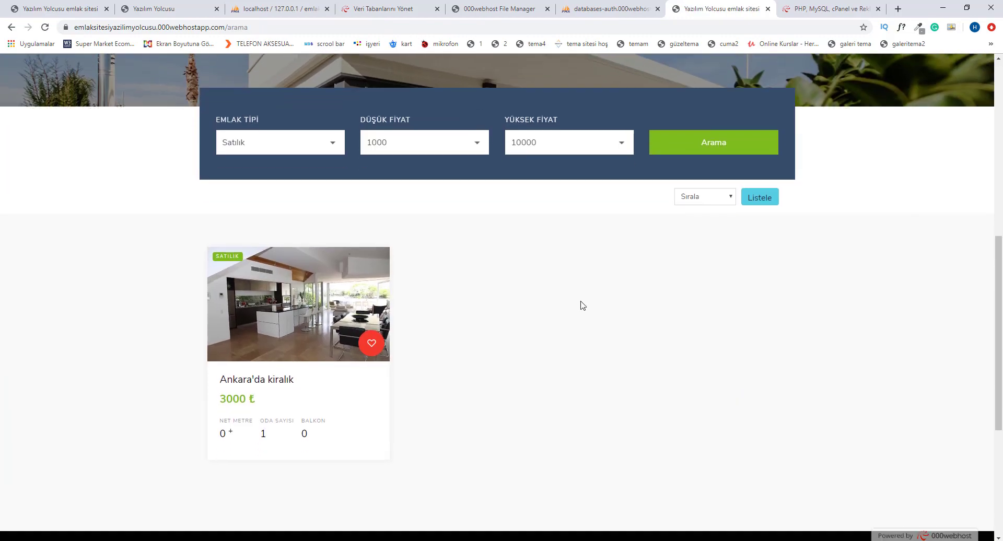
Open the "Ankara'da kiralık" listing's detail page and examine its property information down to the similar listings
left_click(296, 270)
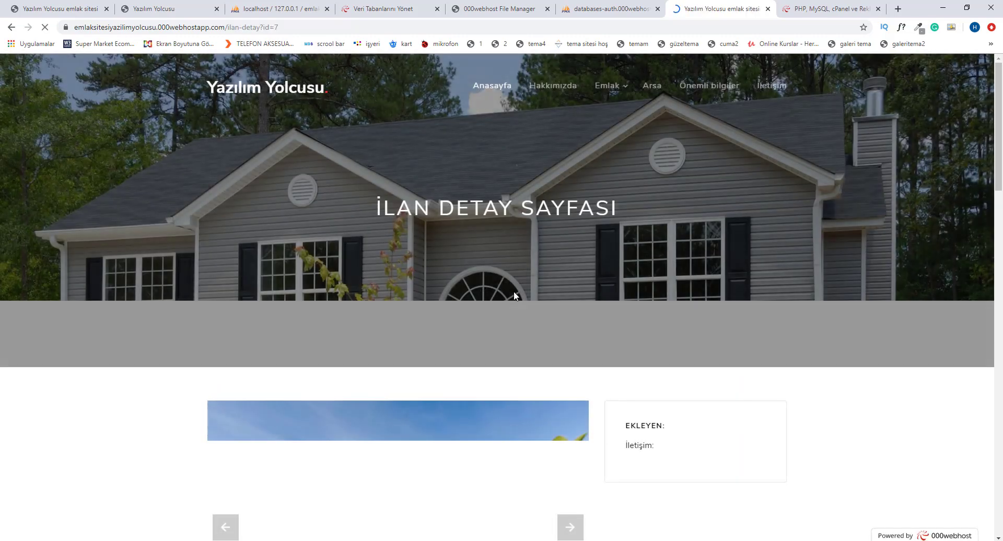
scroll(496, 334, "down", 5)
scroll(483, 366, "down", 14)
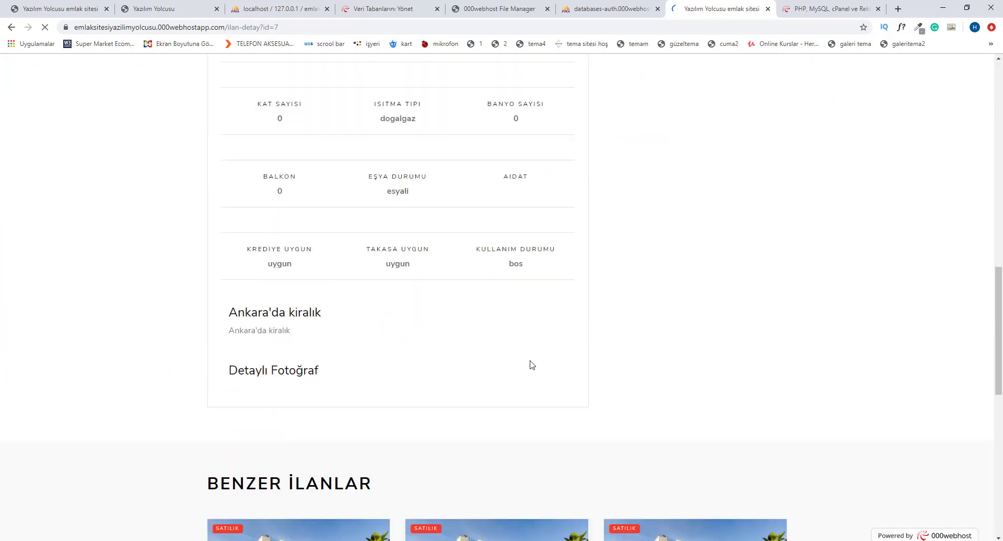